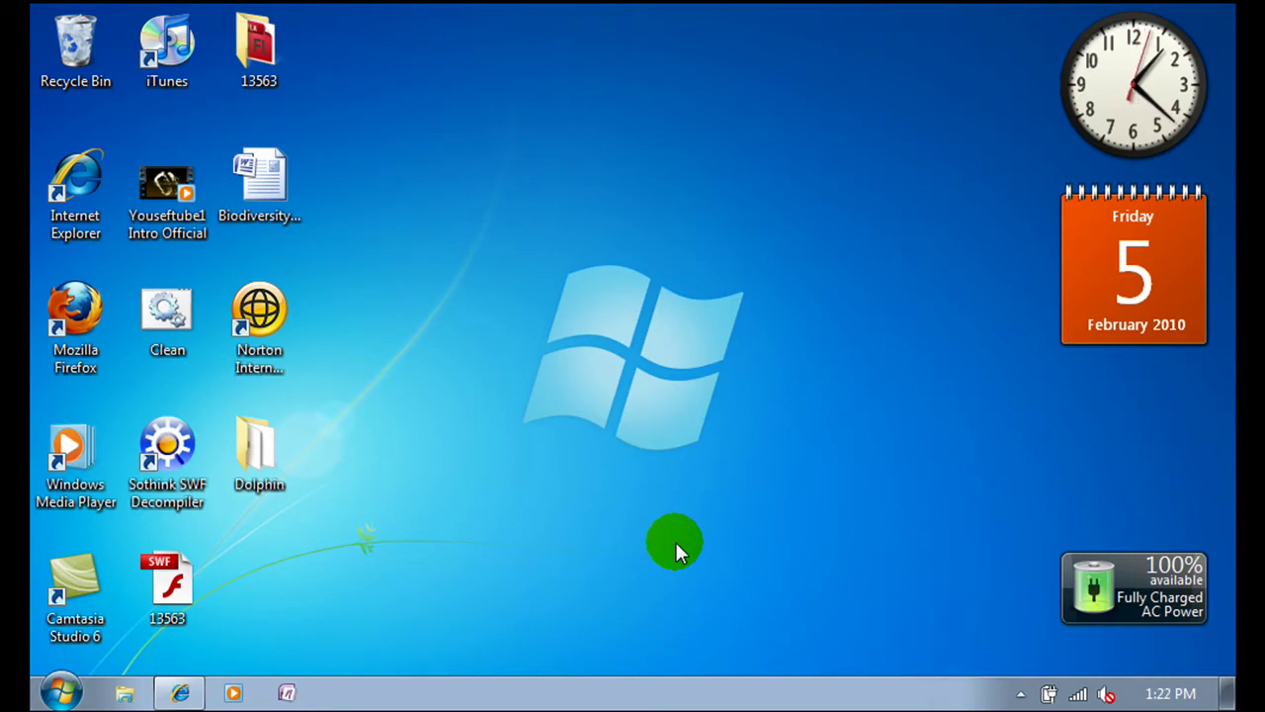
Restore the minimized Internet Explorer window showing Google.
click(178, 692)
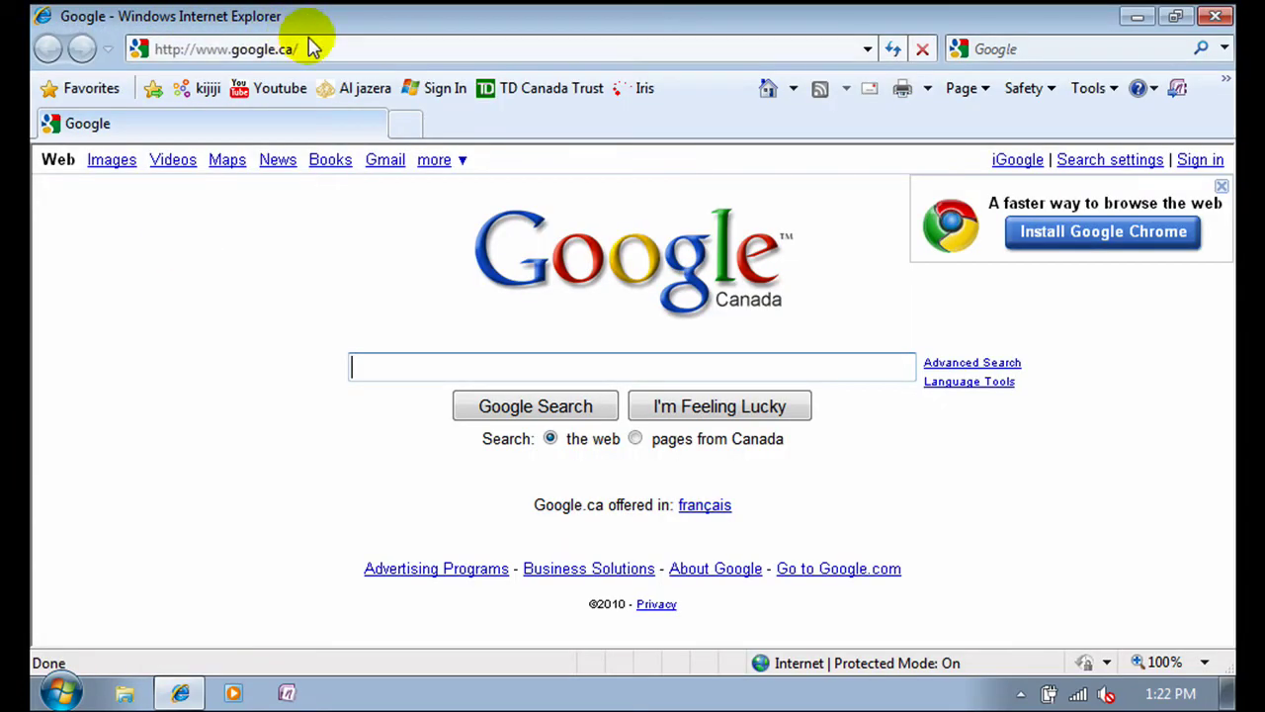
Load the Sothink website and scroll to its SWF Decompiler V5.4 Windows section.
click(322, 49)
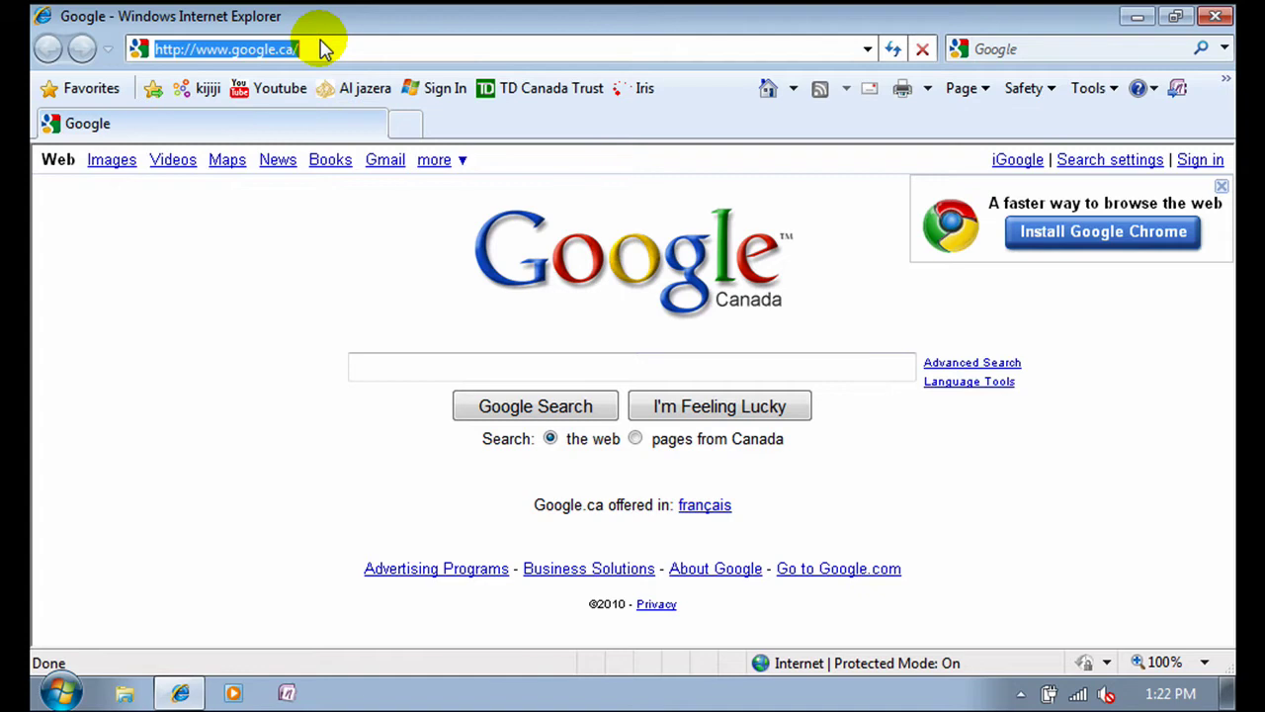
text(soy)
text(hin)
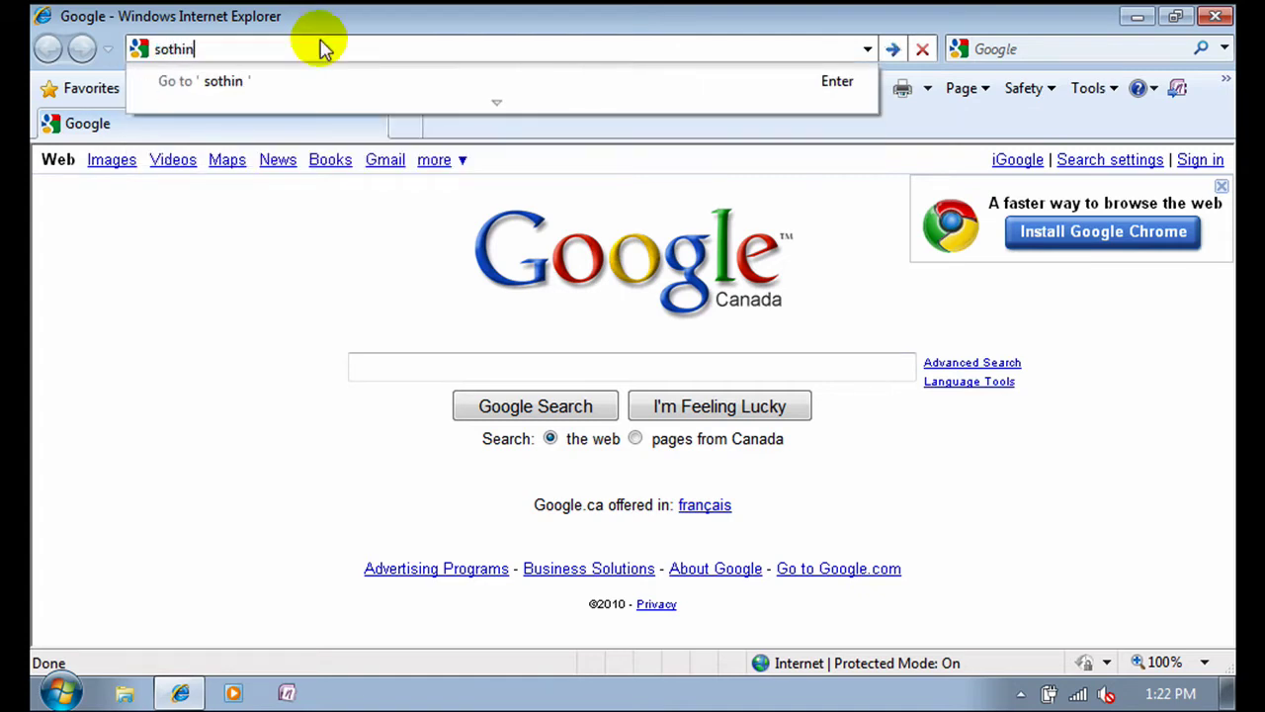
text(k.com)
key(Return)
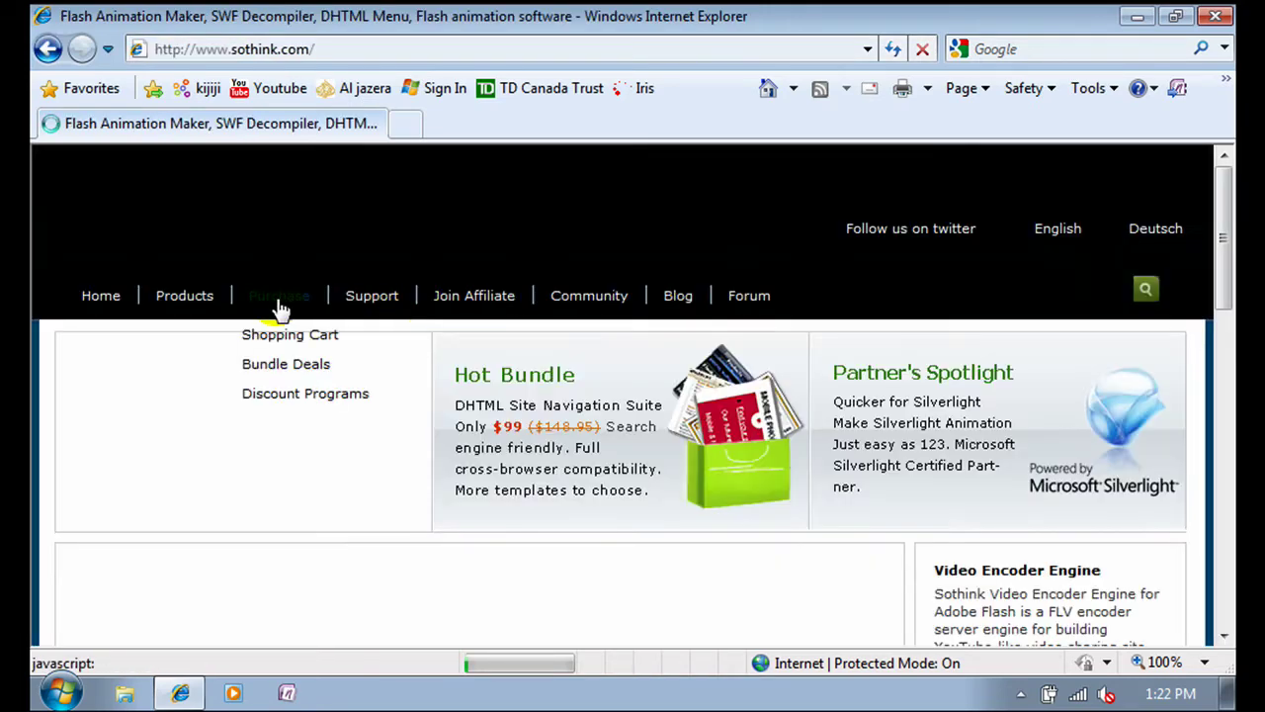
scroll(472, 538, down, 3)
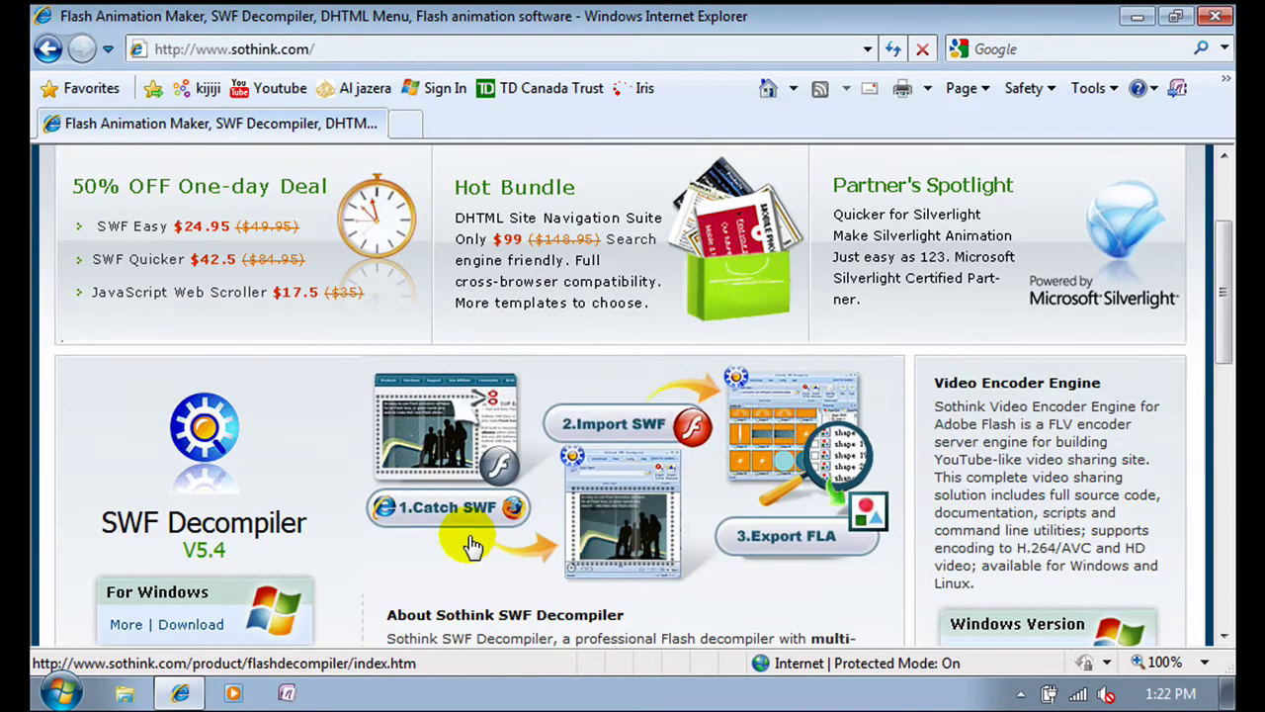
scroll(494, 495, down, 2)
scroll(474, 529, up, 1)
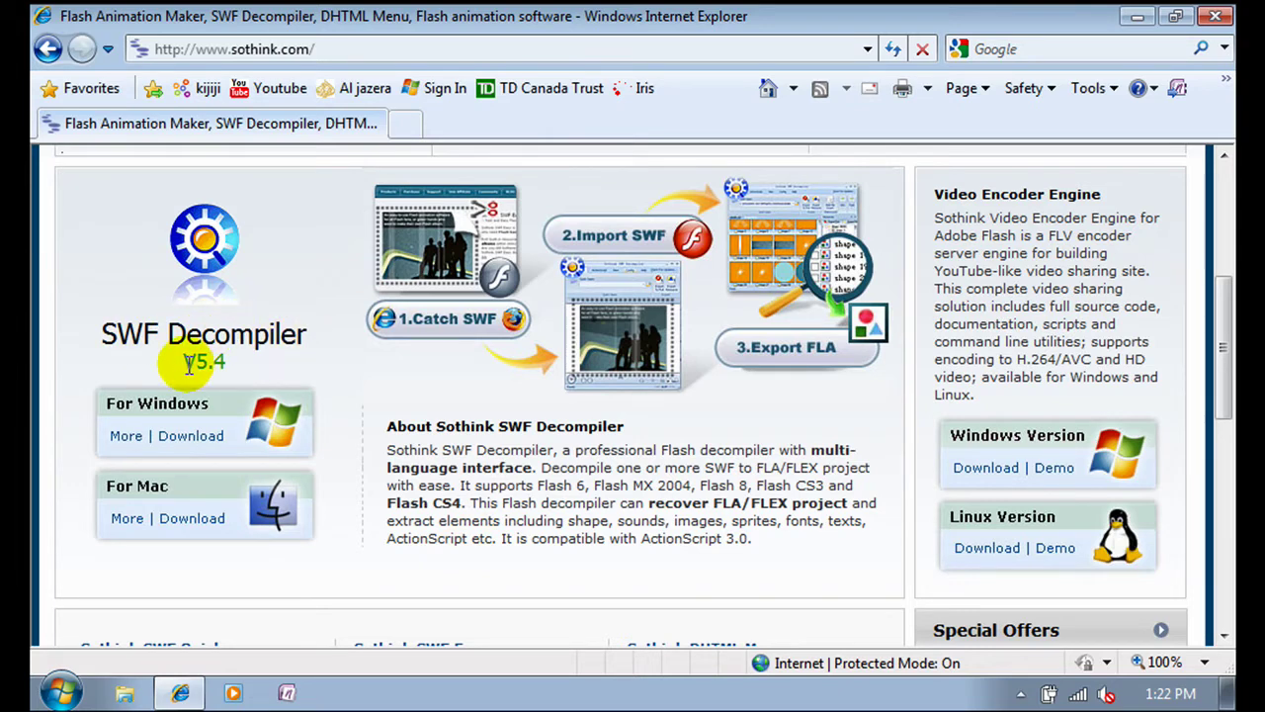
Save swfdec.zip from Sothink's SWF Decompiler download page, then close Internet Explorer.
click(193, 434)
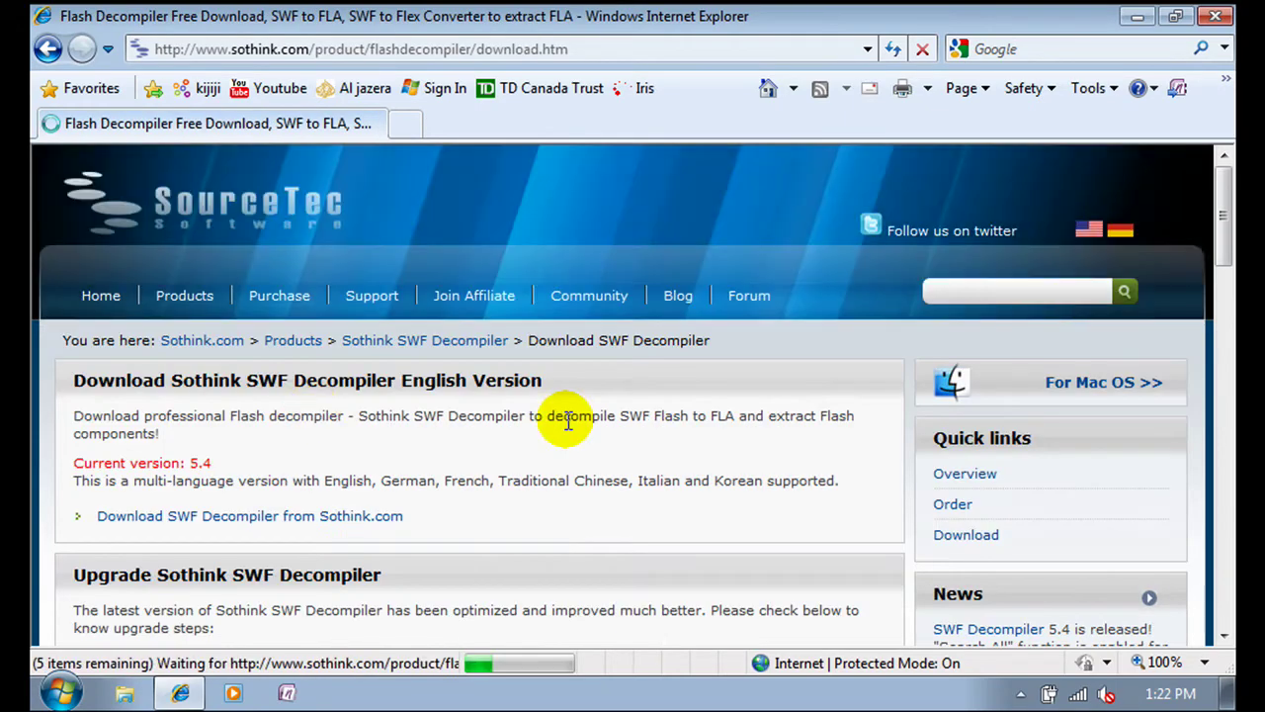
click(321, 522)
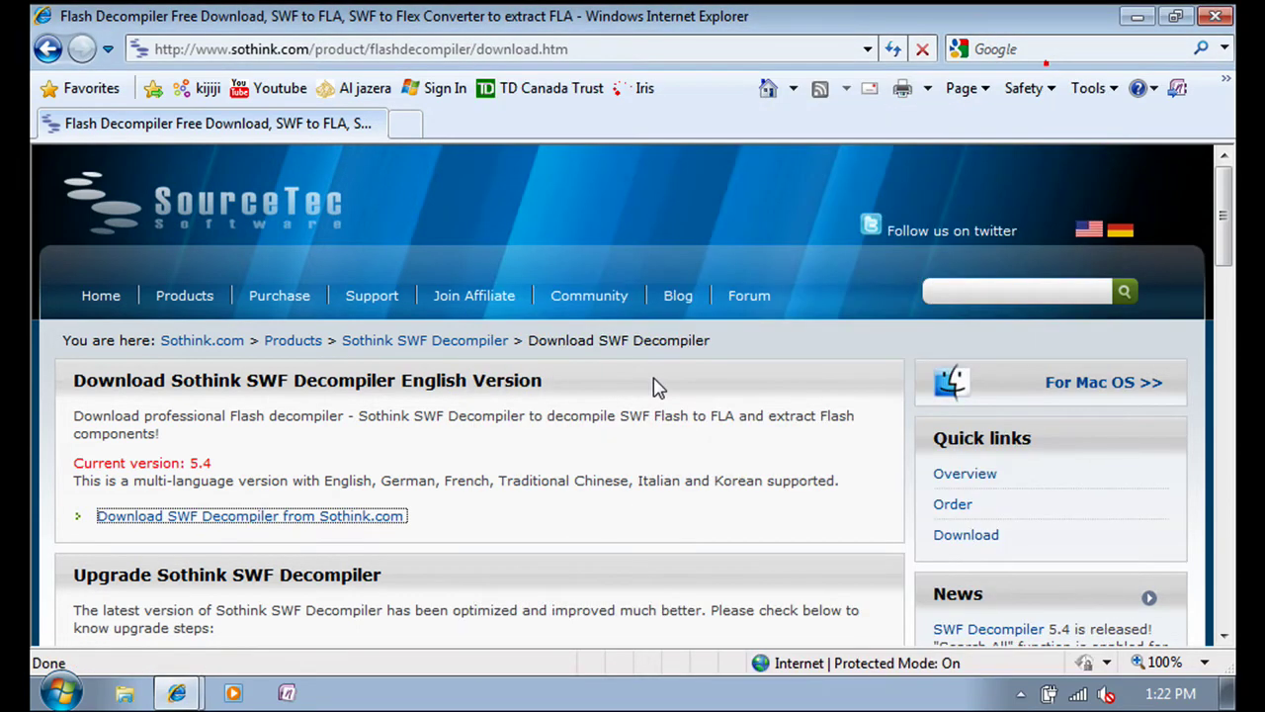
click(523, 433)
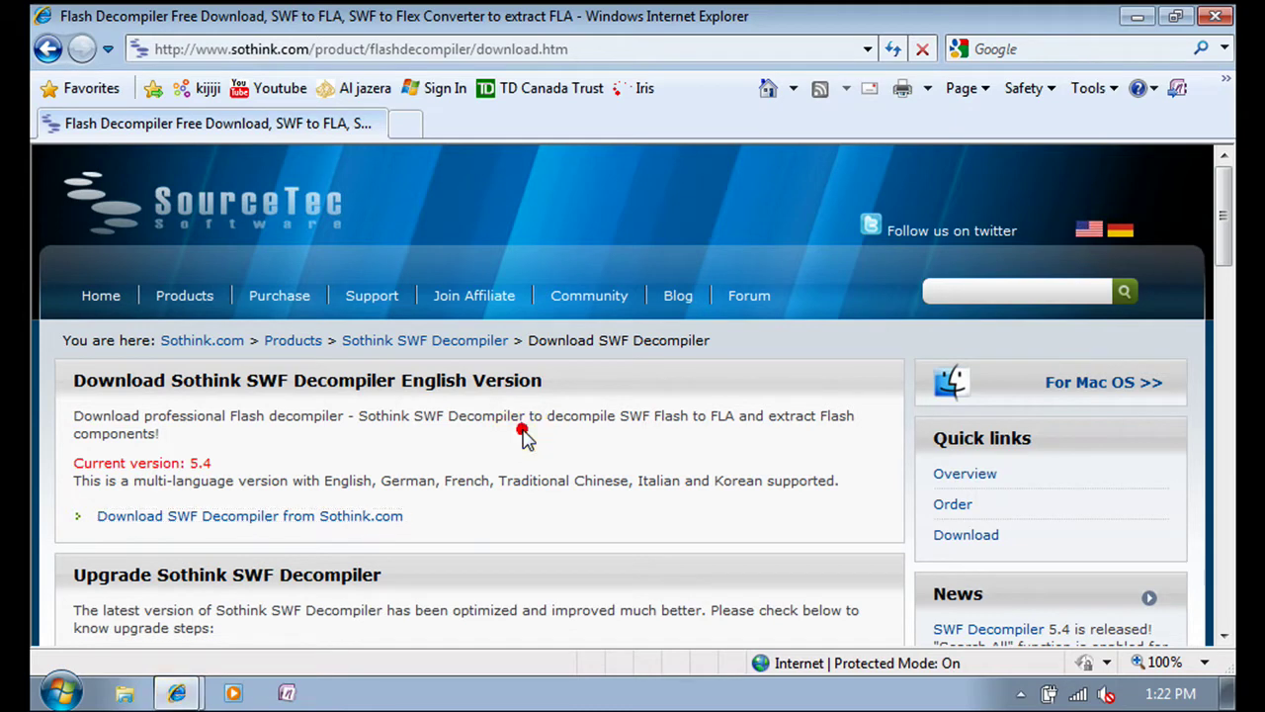
click(257, 651)
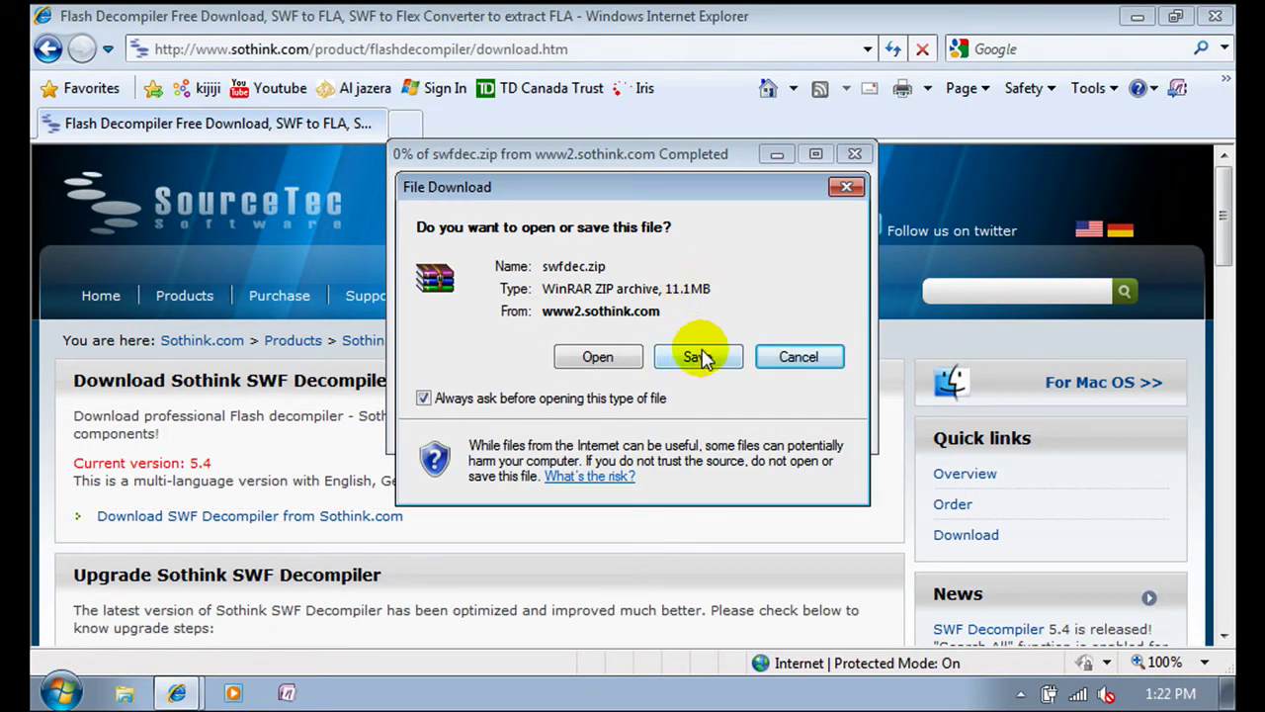
click(843, 190)
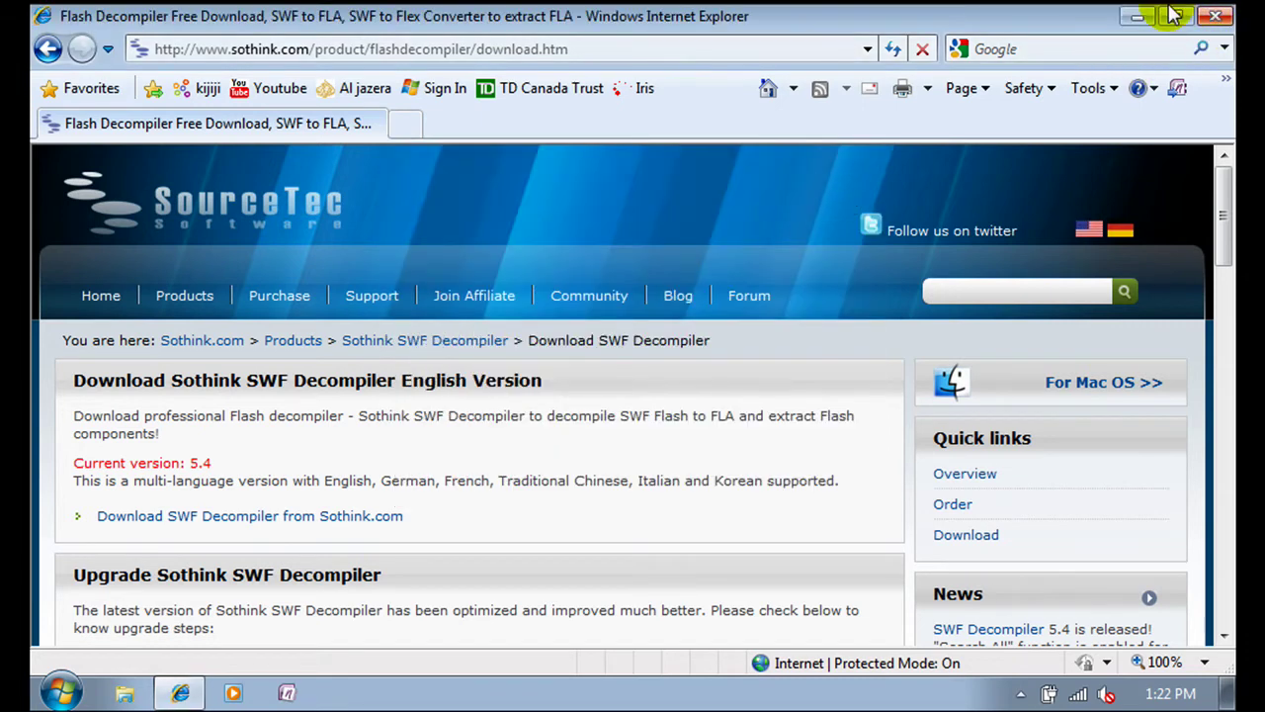
click(1218, 16)
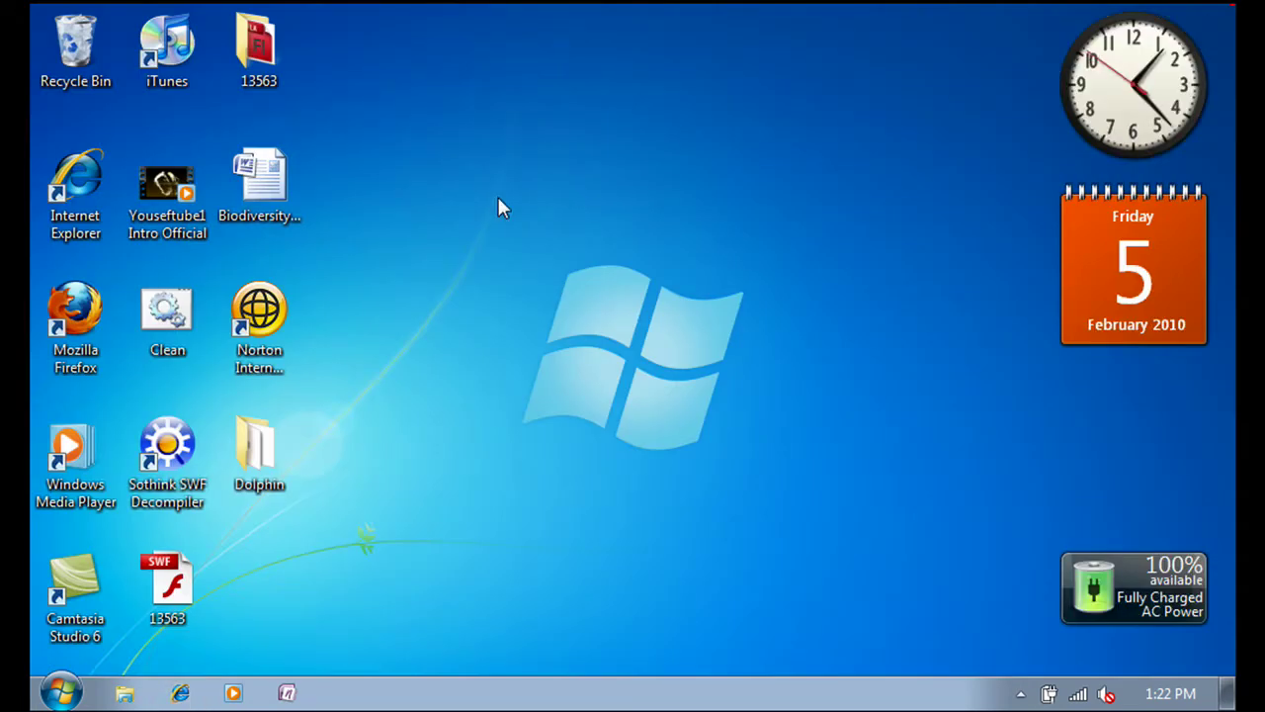
Launch Mozilla Firefox from its desktop shortcut.
mouse_move(485, 202)
mouse_down()
mouse_move(832, 473)
mouse_move(787, 494)
mouse_up()
click(67, 350)
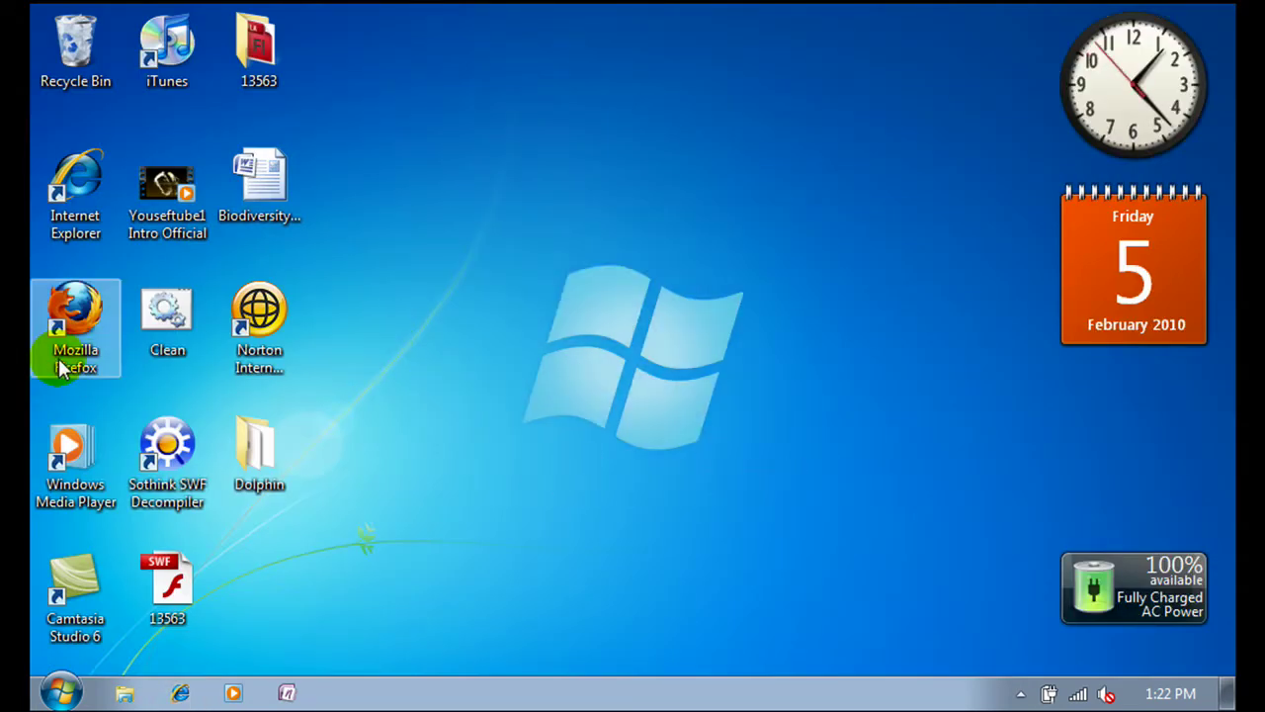
double_click(94, 326)
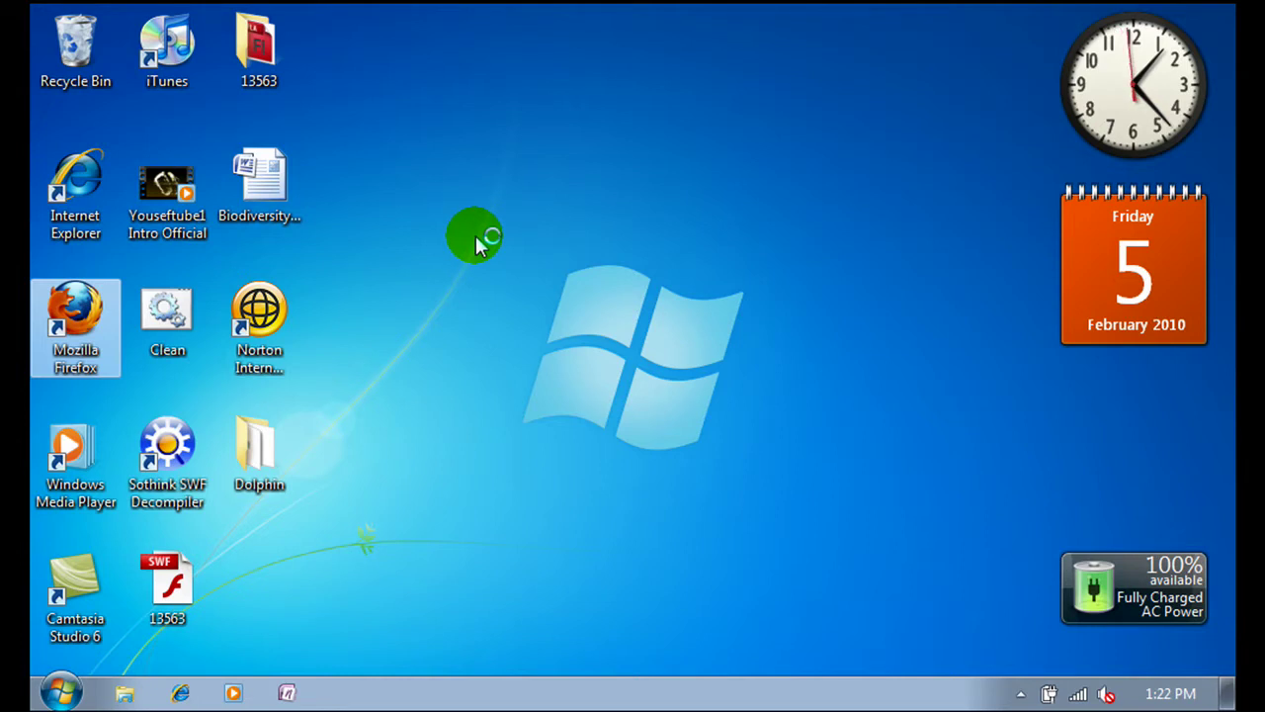
mouse_move(454, 212)
mouse_down()
mouse_move(781, 475)
mouse_move(786, 494)
mouse_up()
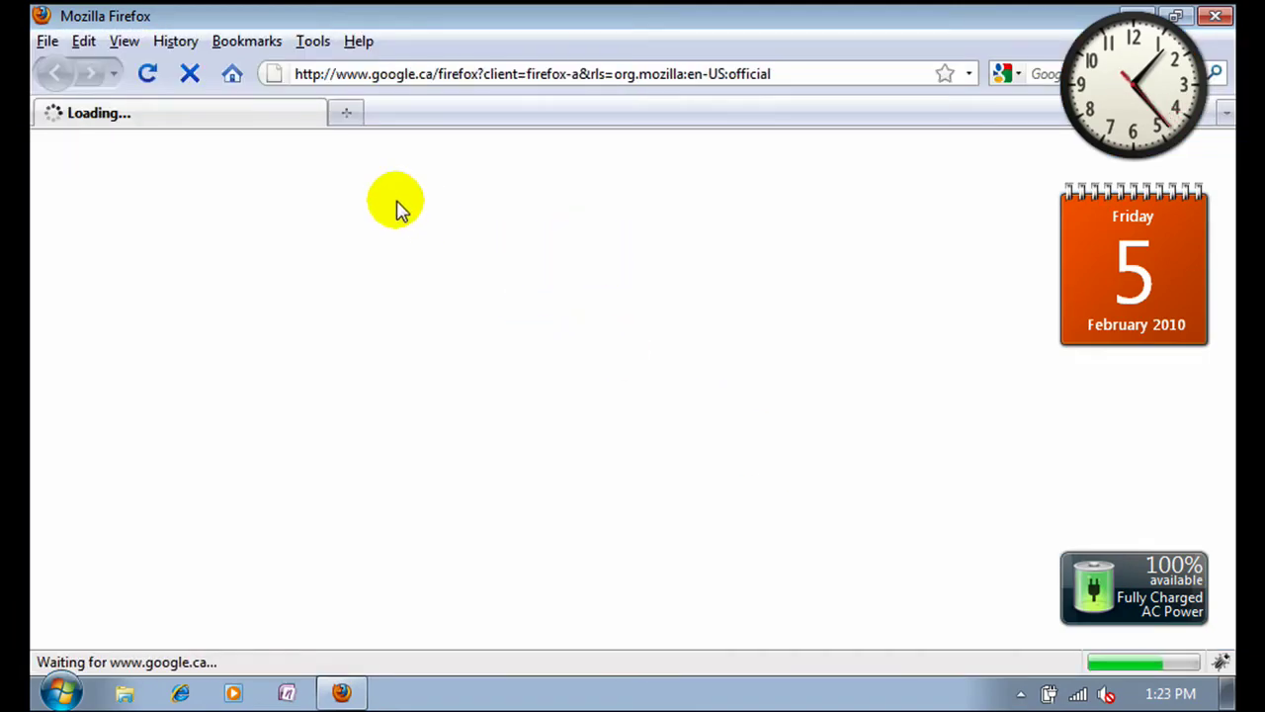
Load templatemonster.com in Firefox's address bar.
click(618, 74)
text(tem)
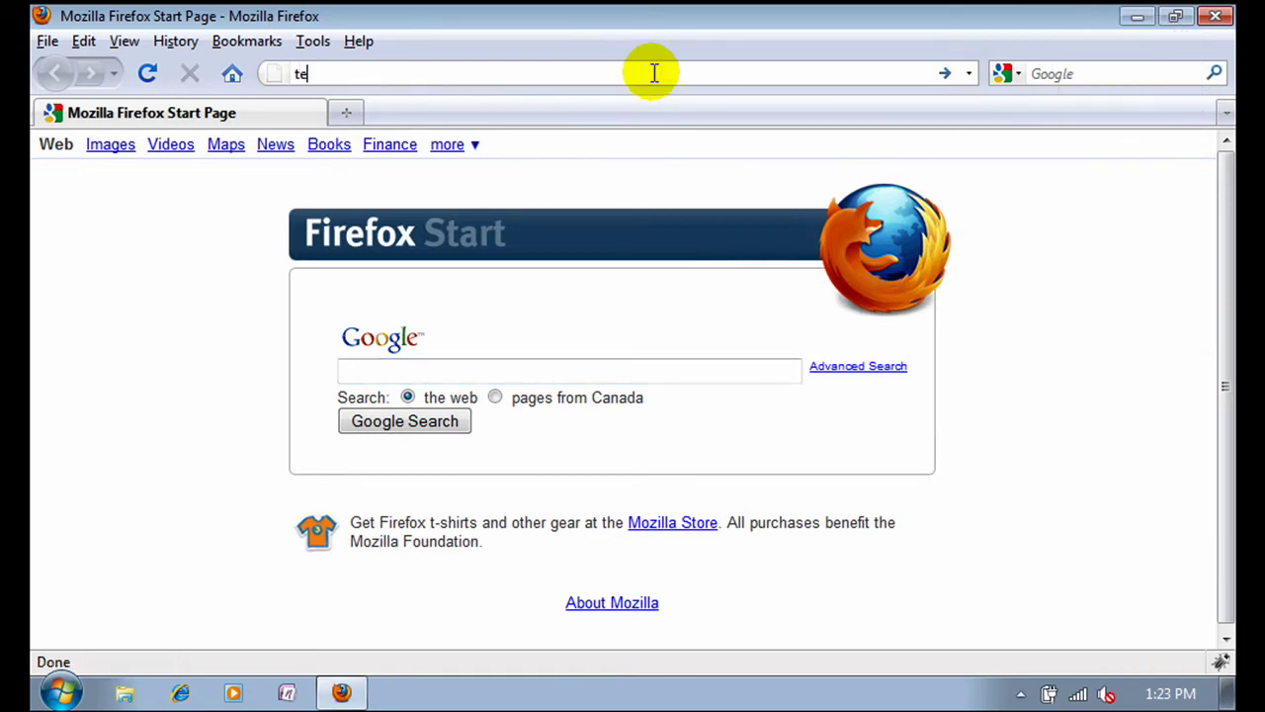
text(plate)
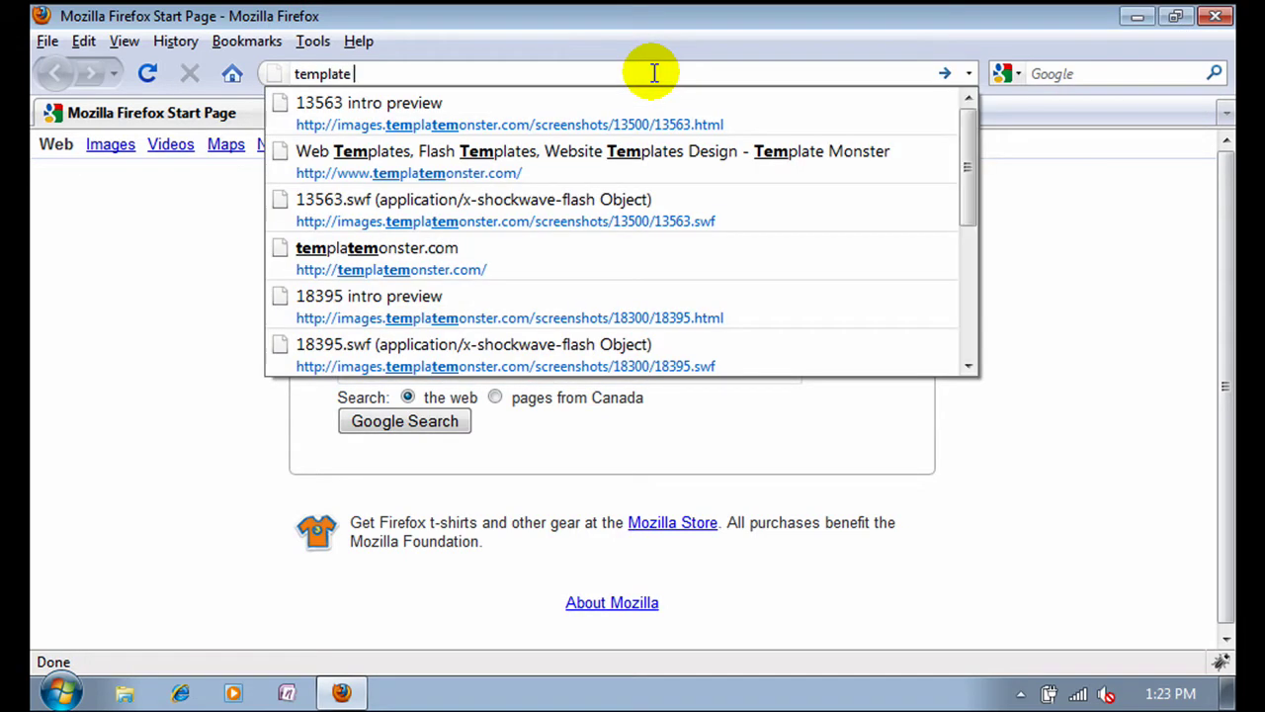
key(BackSpace)
text(mons)
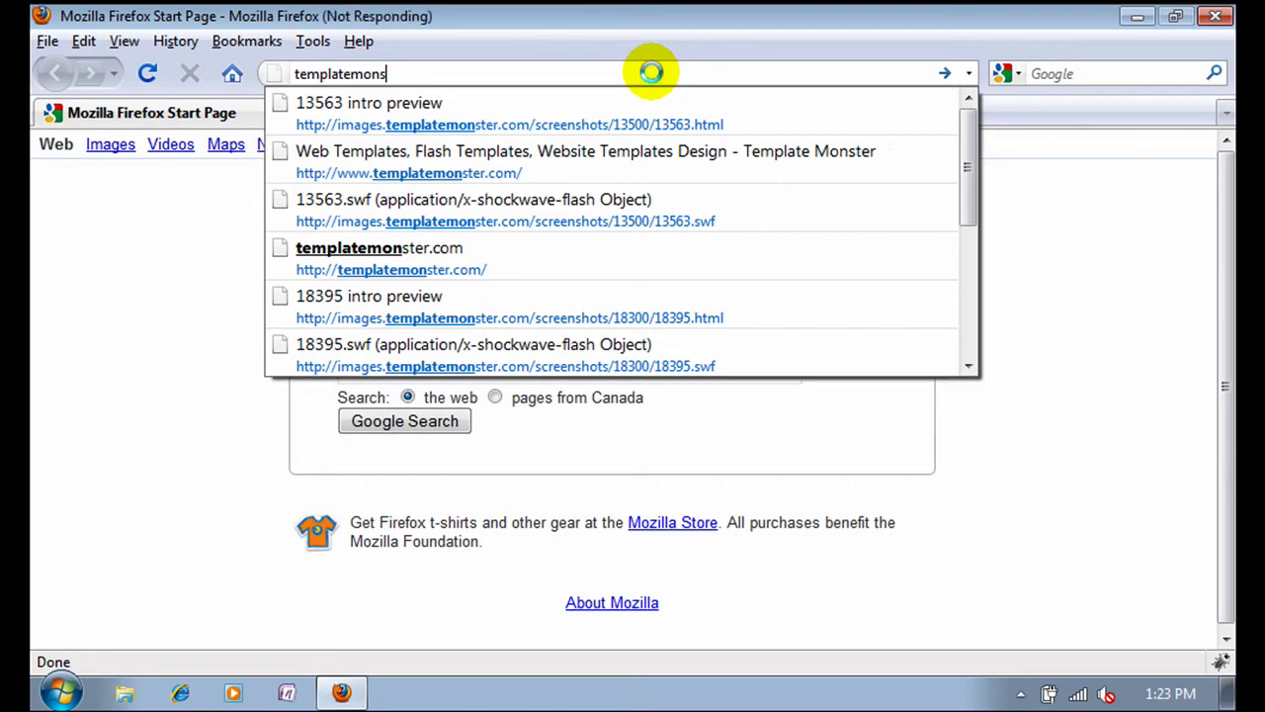
text(ter.com)
click(653, 73)
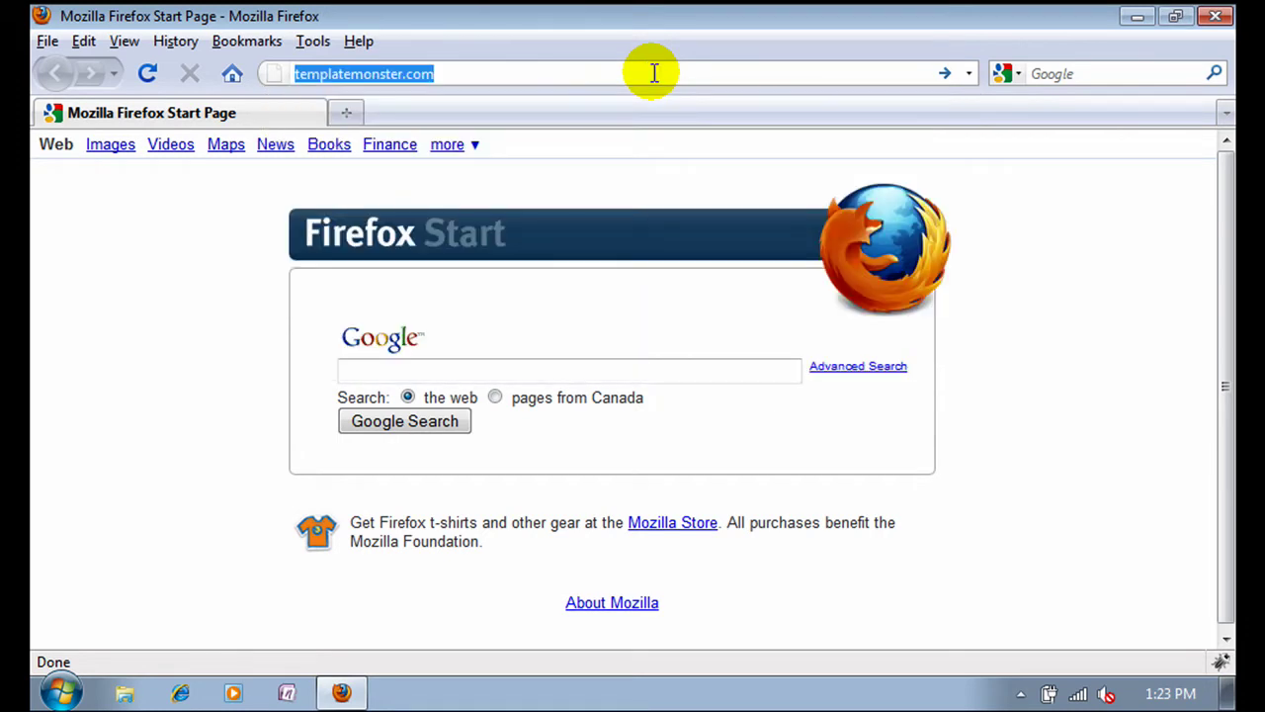
key(Return)
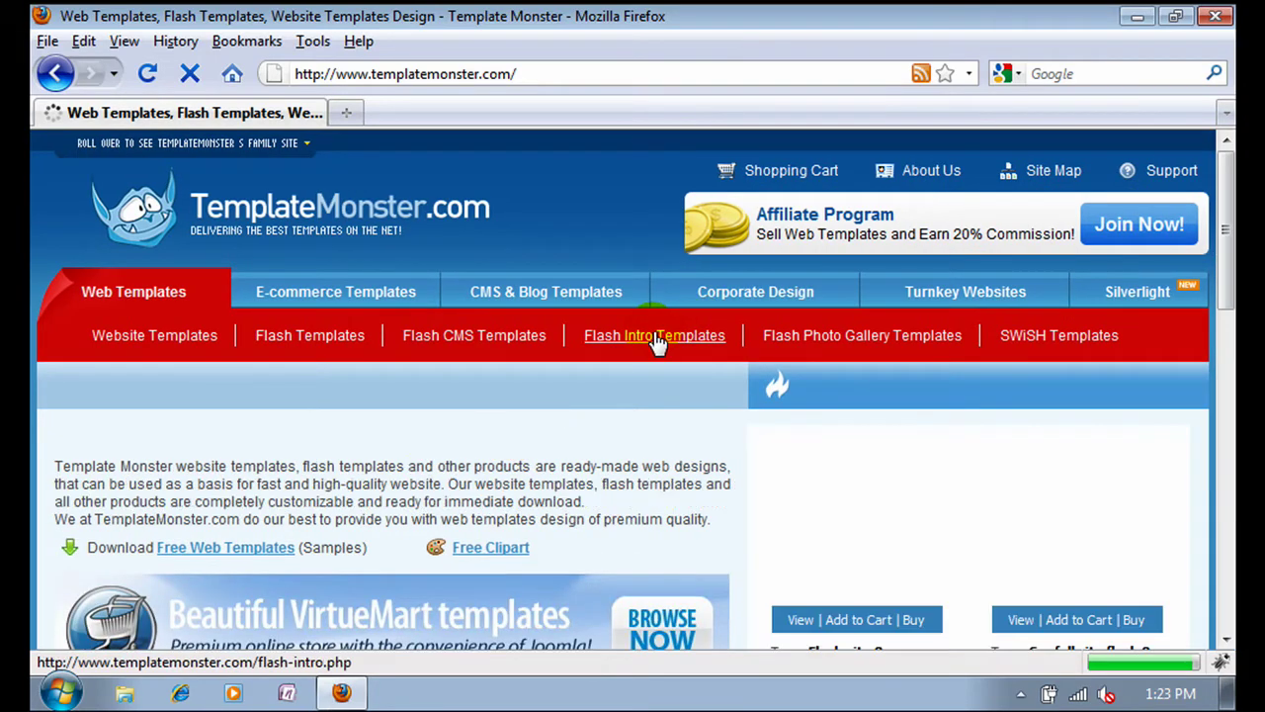
Open the Flash Intro Templates listing, dismiss the antivirus popup, and go to page 4.
click(656, 338)
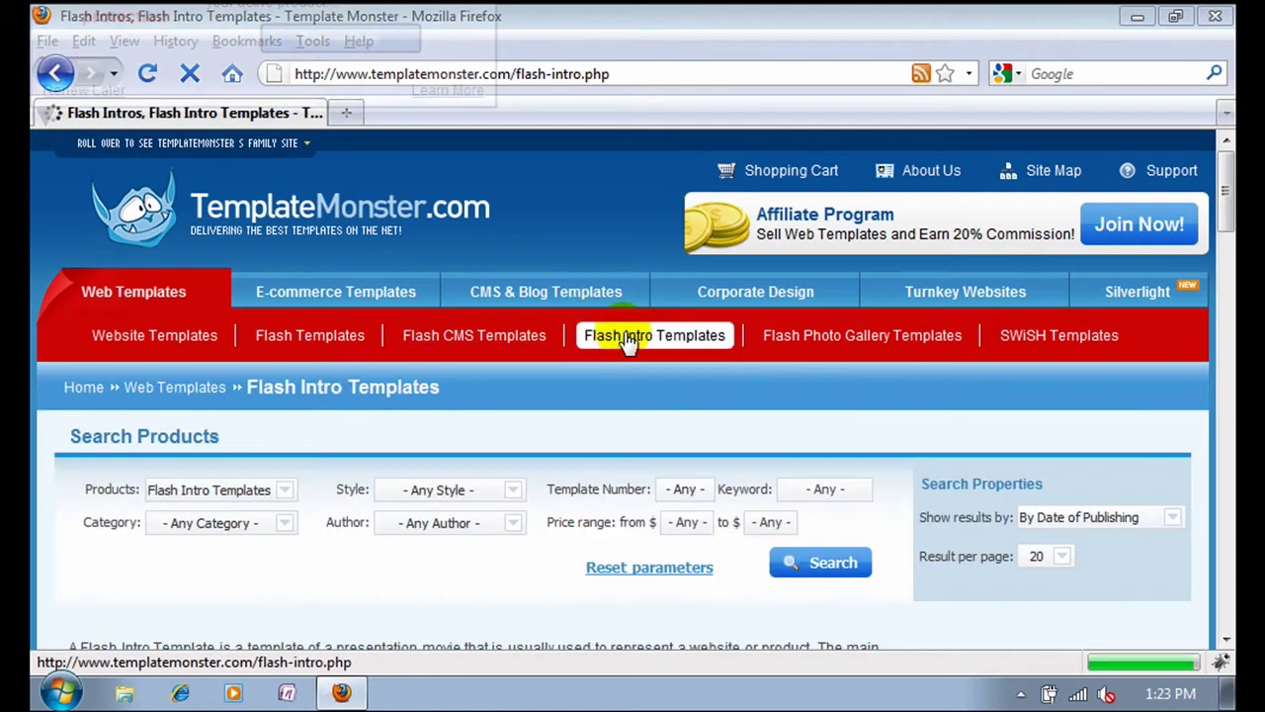
click(561, 437)
scroll(387, 420, down, 1)
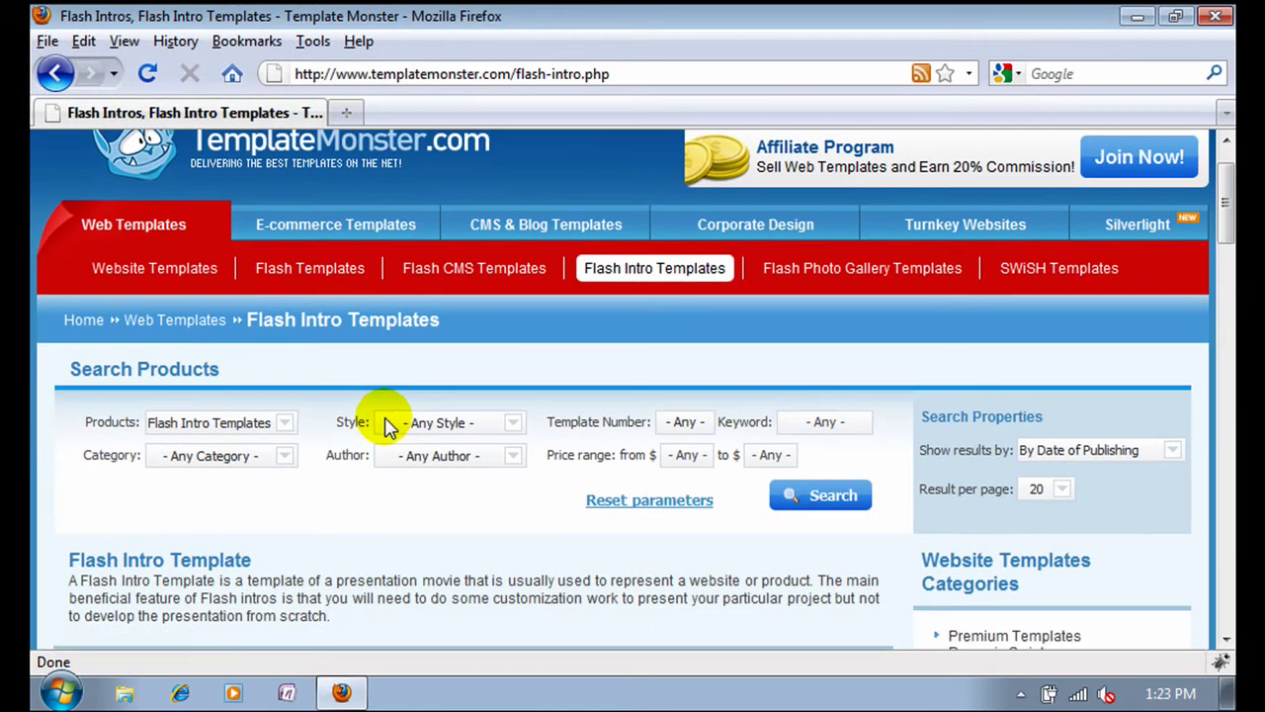
scroll(578, 489, down, 2)
scroll(561, 504, down, 2)
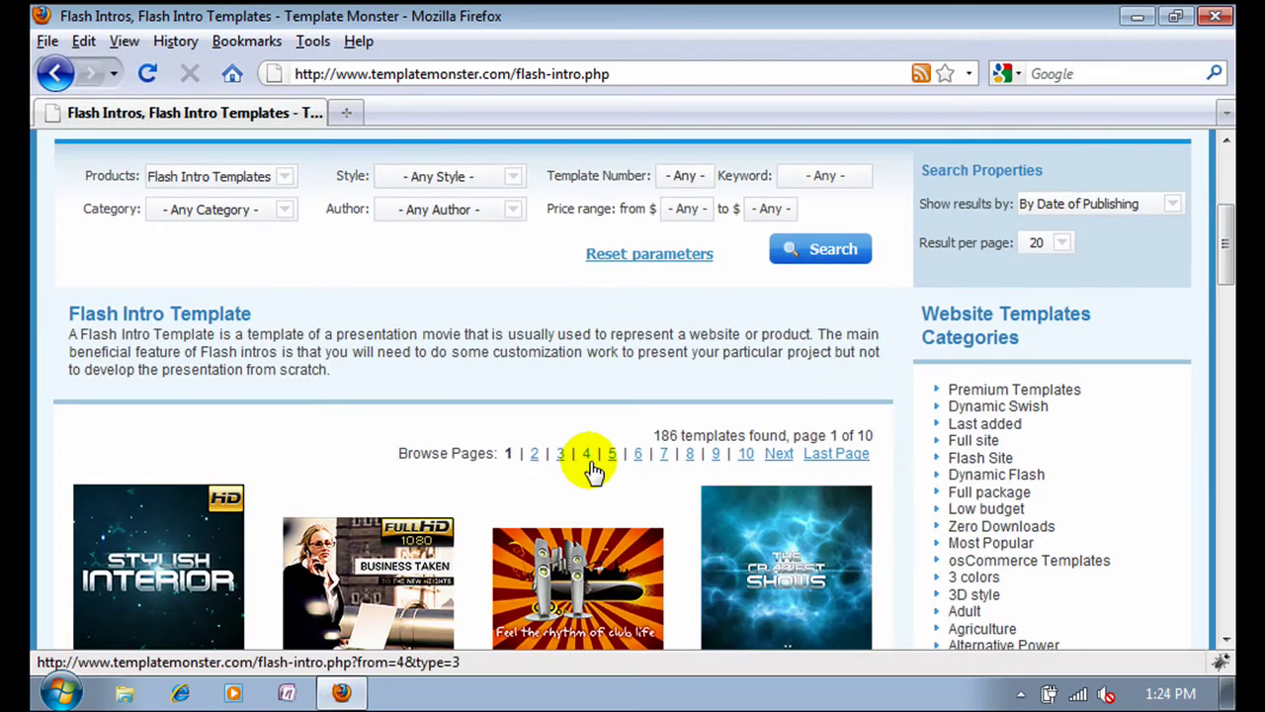
click(586, 455)
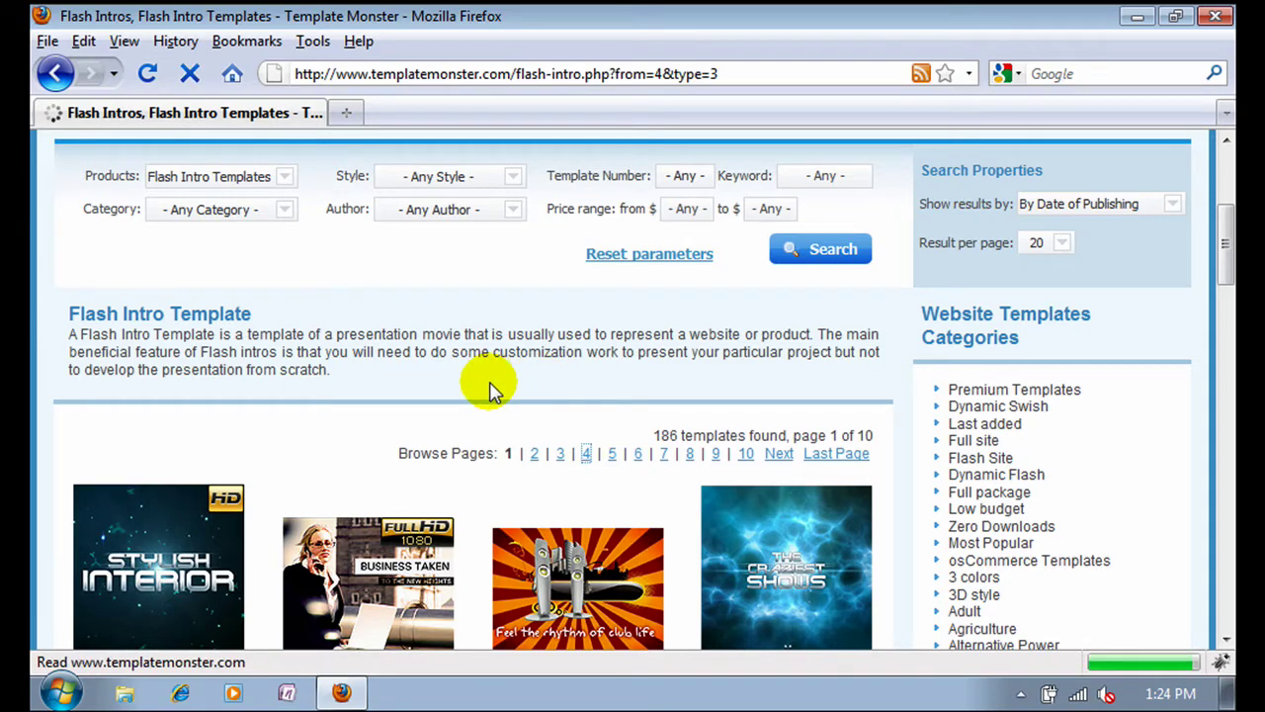
Scroll down page 4 and open template #13563 in a new tab.
scroll(489, 381, down, 1)
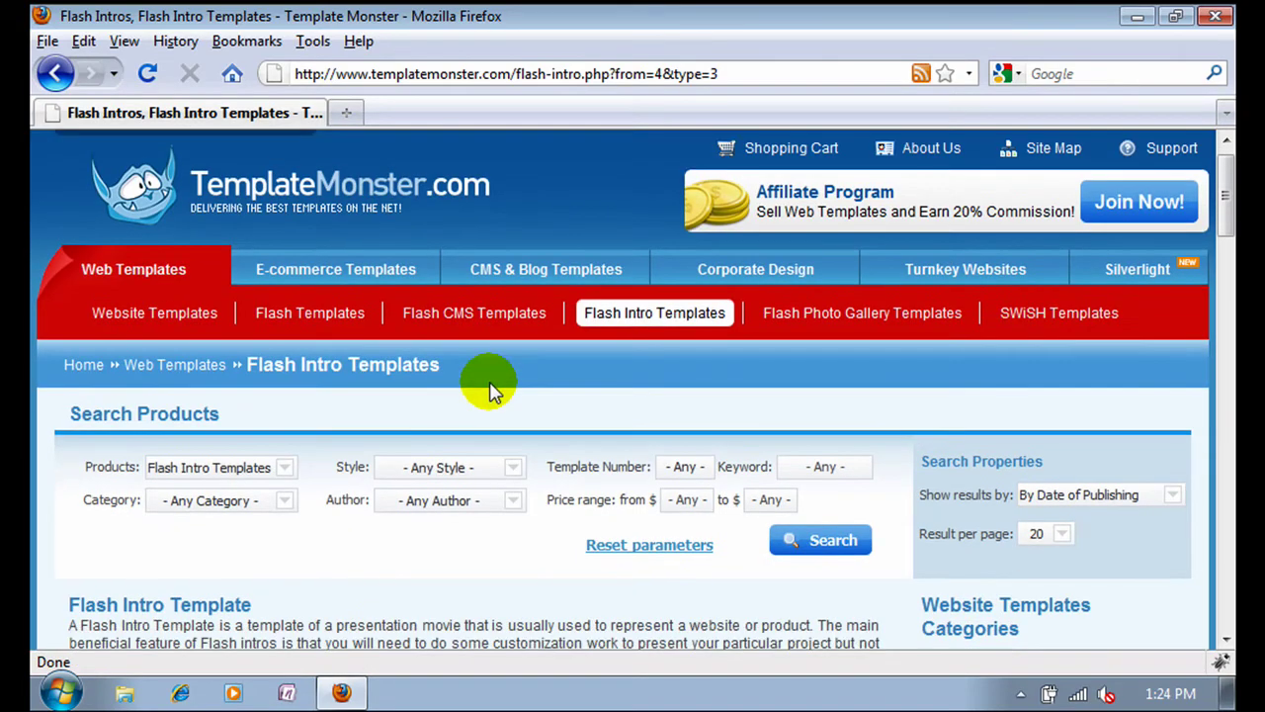
scroll(489, 382, down, 4)
scroll(489, 382, down, 3)
scroll(489, 382, down, 7)
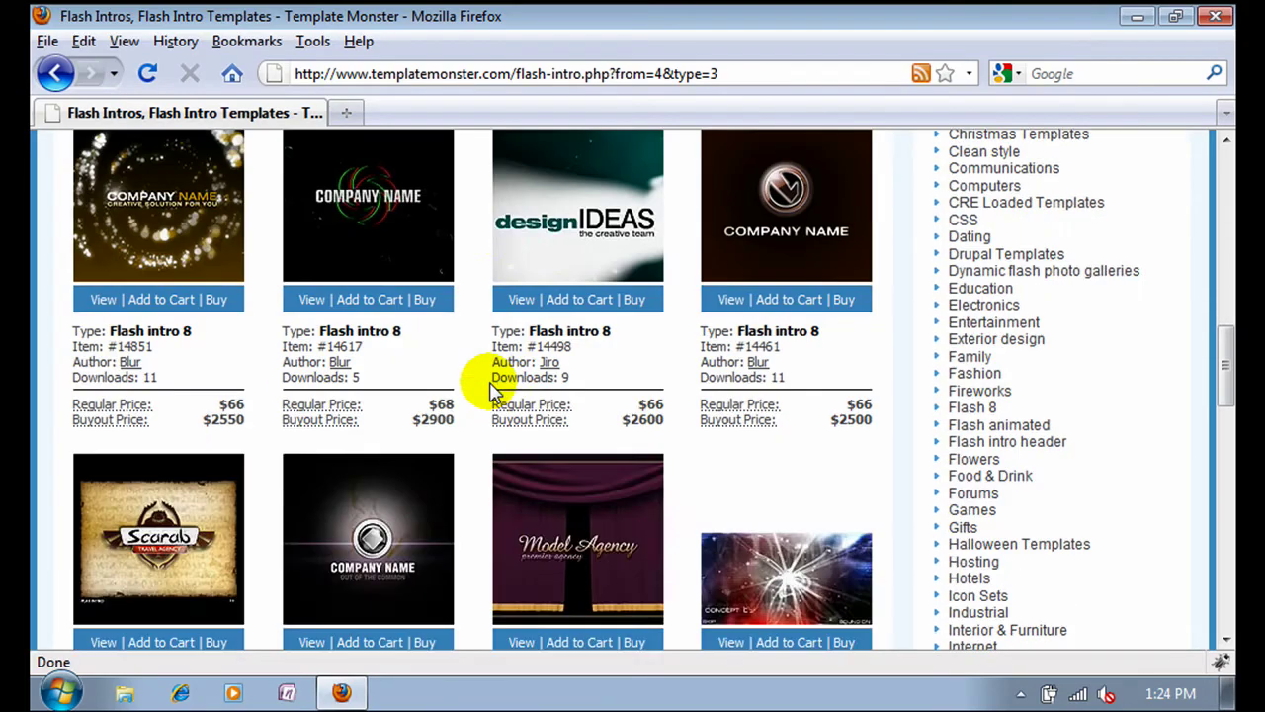
scroll(489, 381, down, 3)
scroll(490, 382, down, 4)
scroll(489, 391, down, 1)
scroll(489, 391, down, 3)
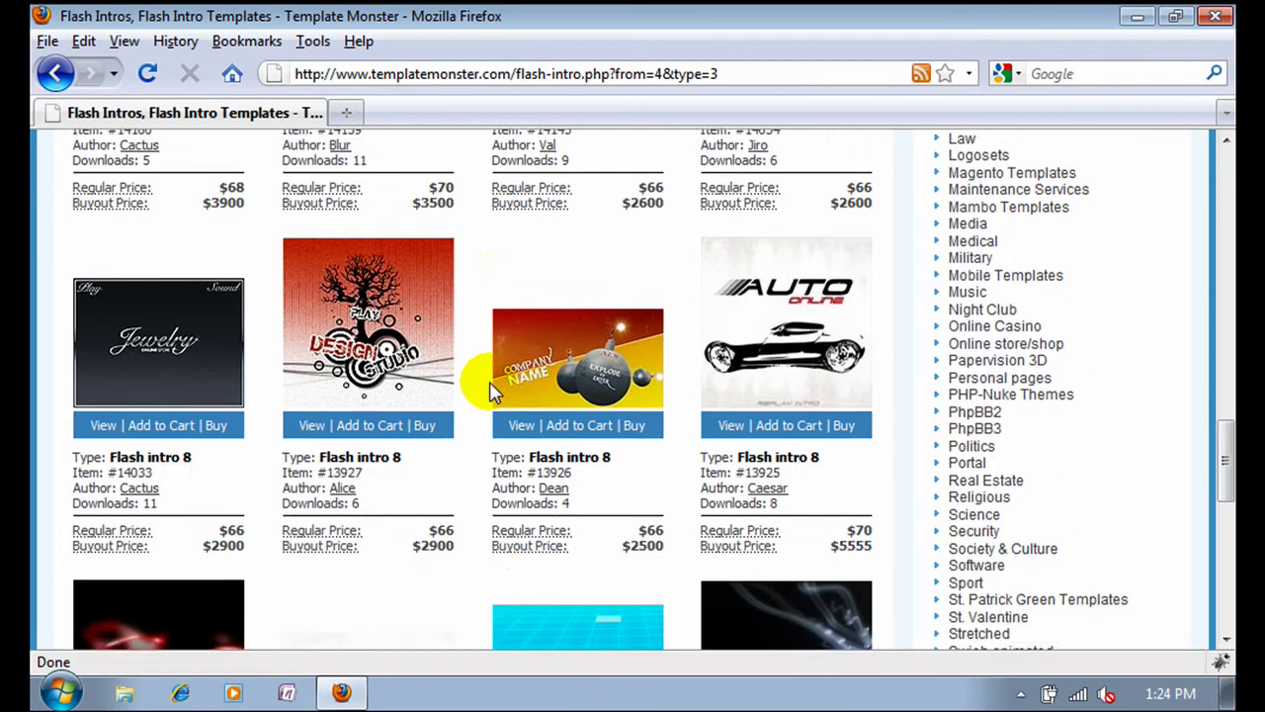
scroll(489, 390, down, 6)
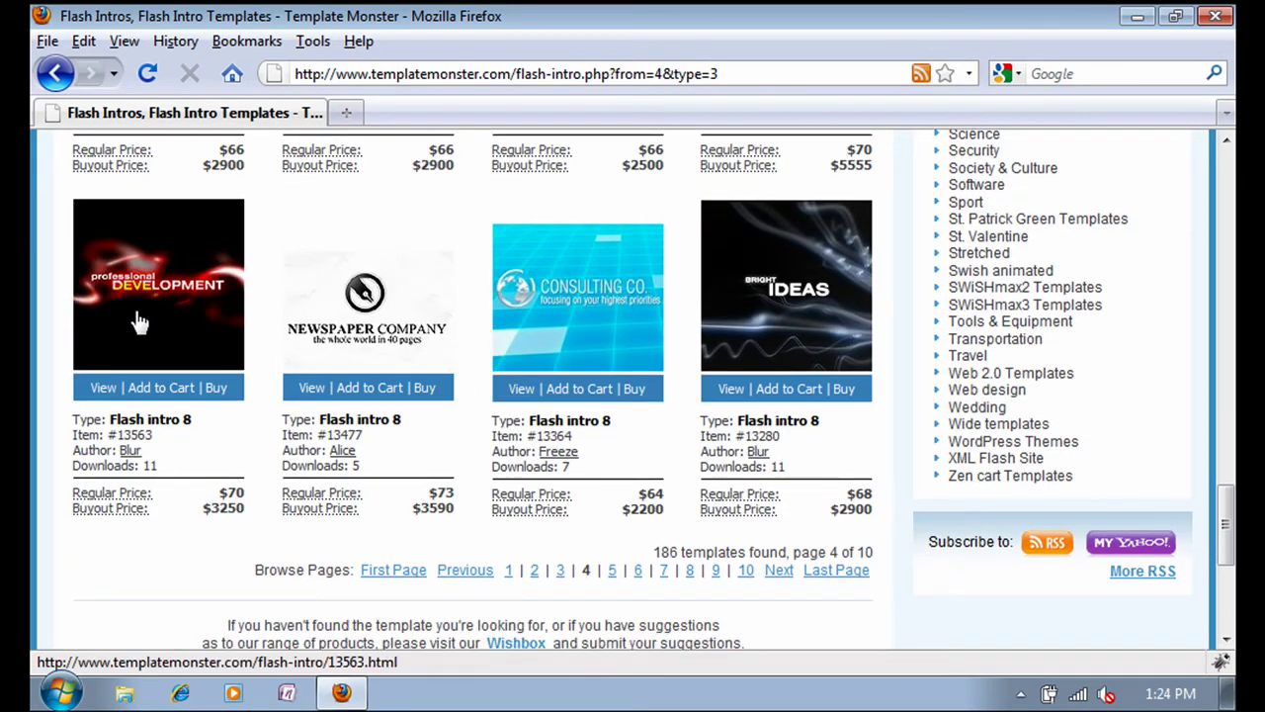
click(135, 311)
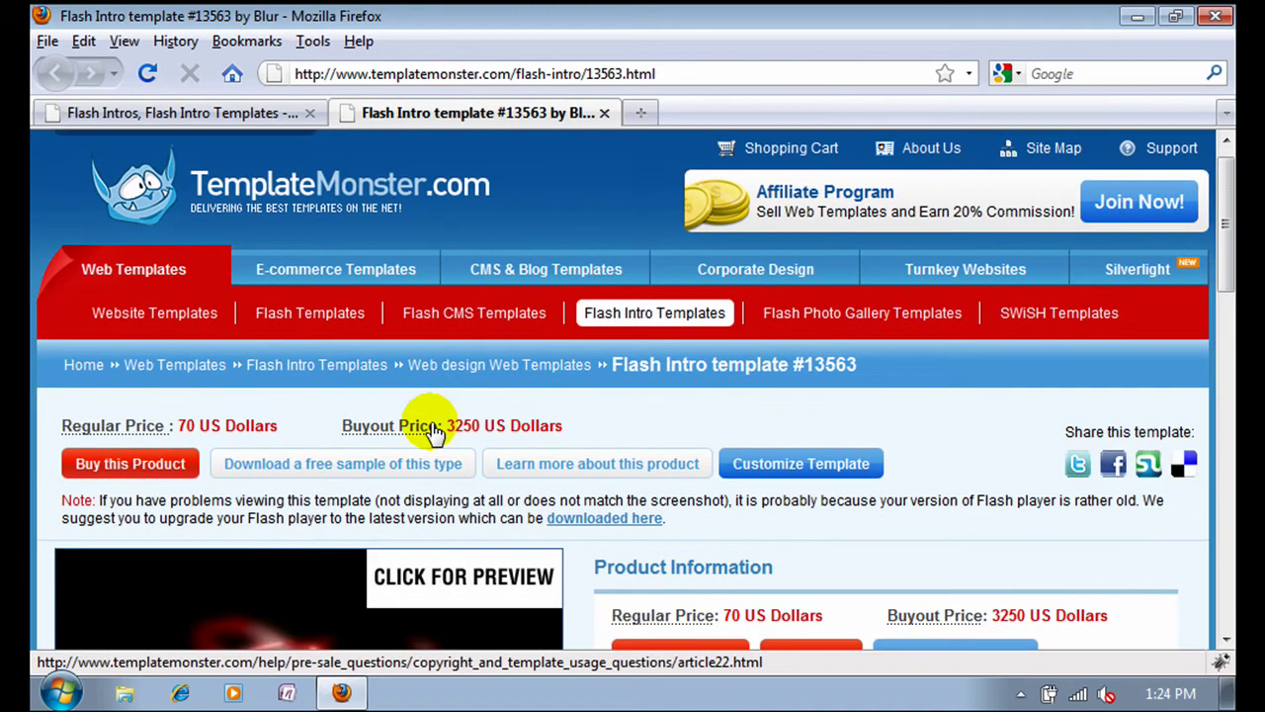
Open template #13563's intro preview and maximize its window.
scroll(432, 432, down, 4)
scroll(432, 432, down, 1)
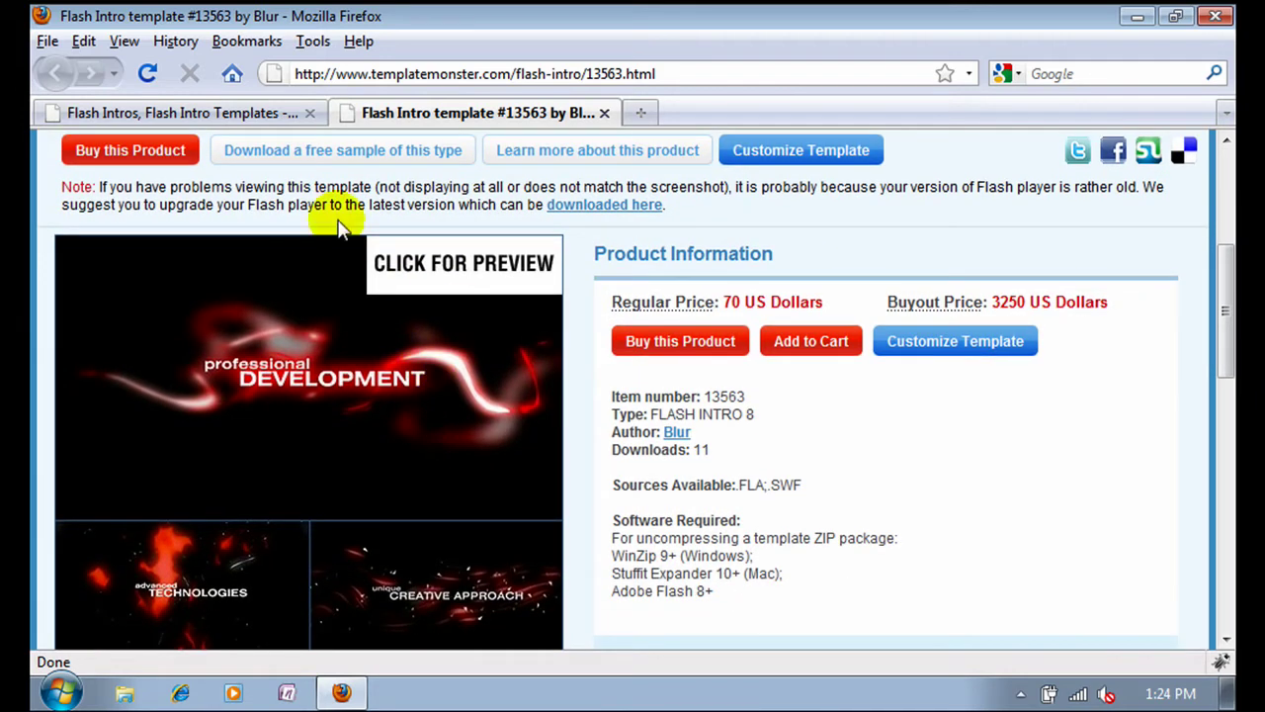
click(460, 268)
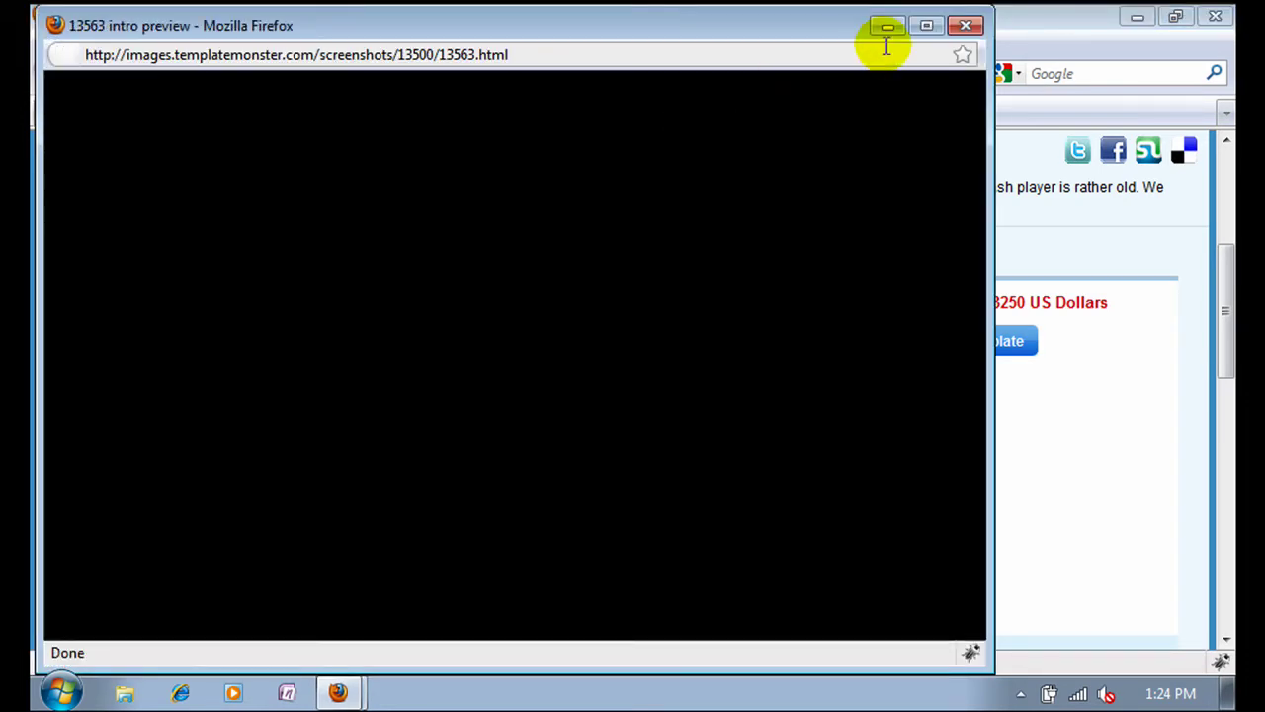
click(926, 25)
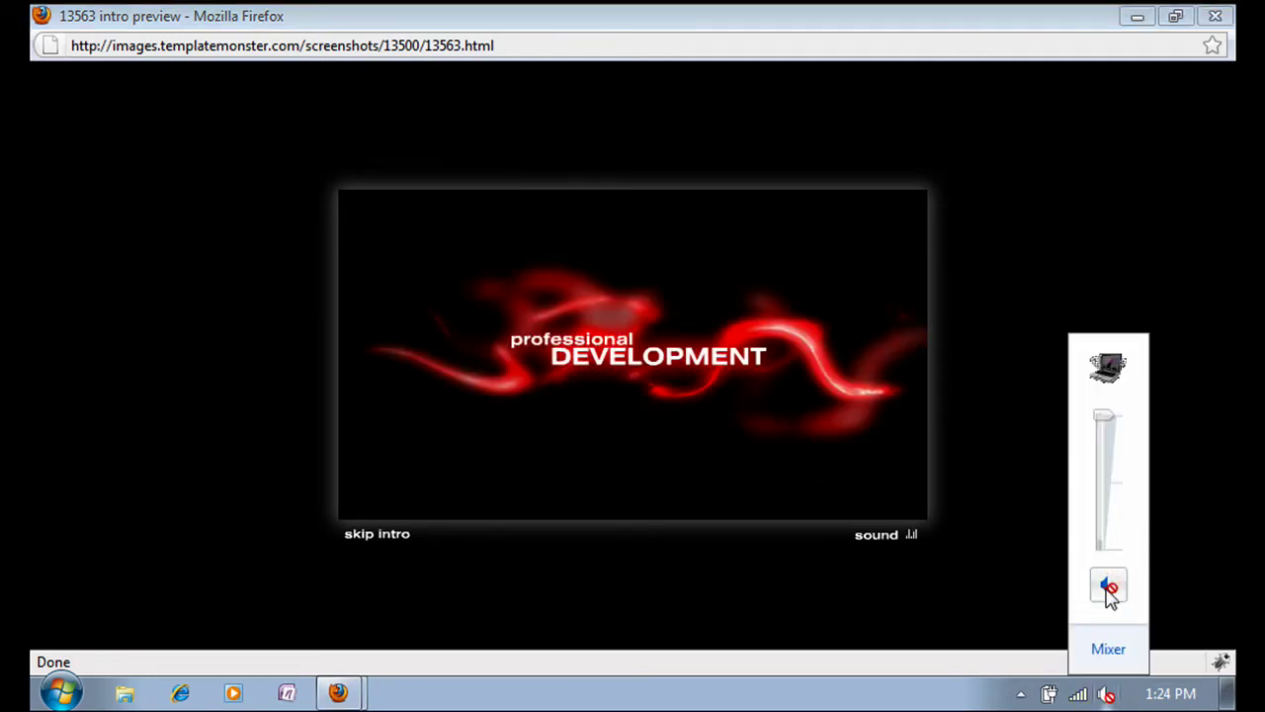
Unmute the system sound, watch the intro, select the preview's address, and close the preview.
click(1109, 590)
click(1028, 368)
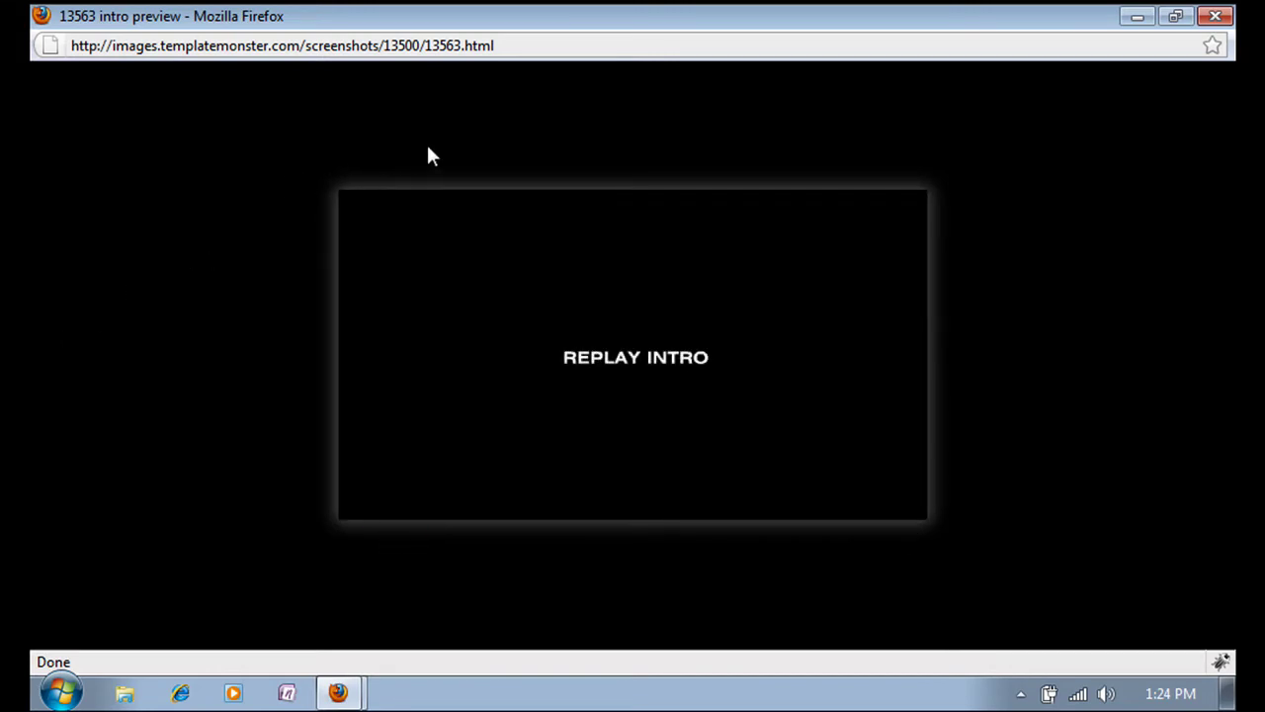
click(502, 45)
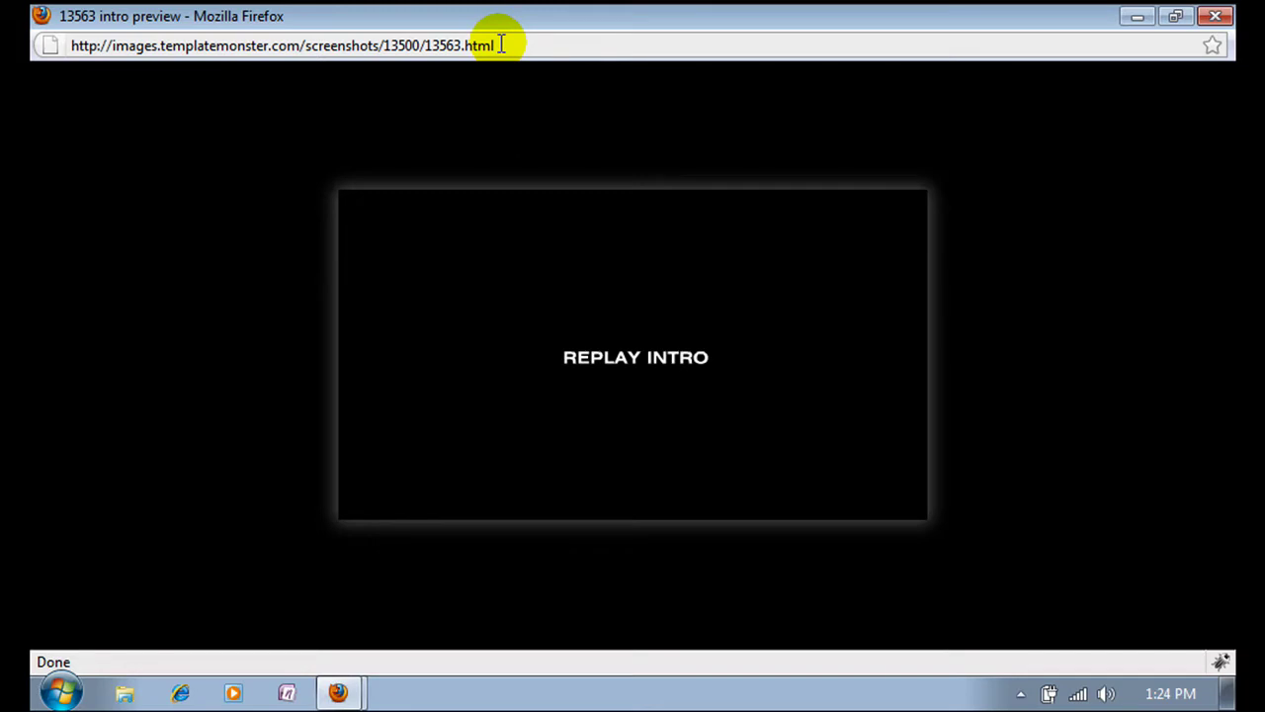
click(502, 44)
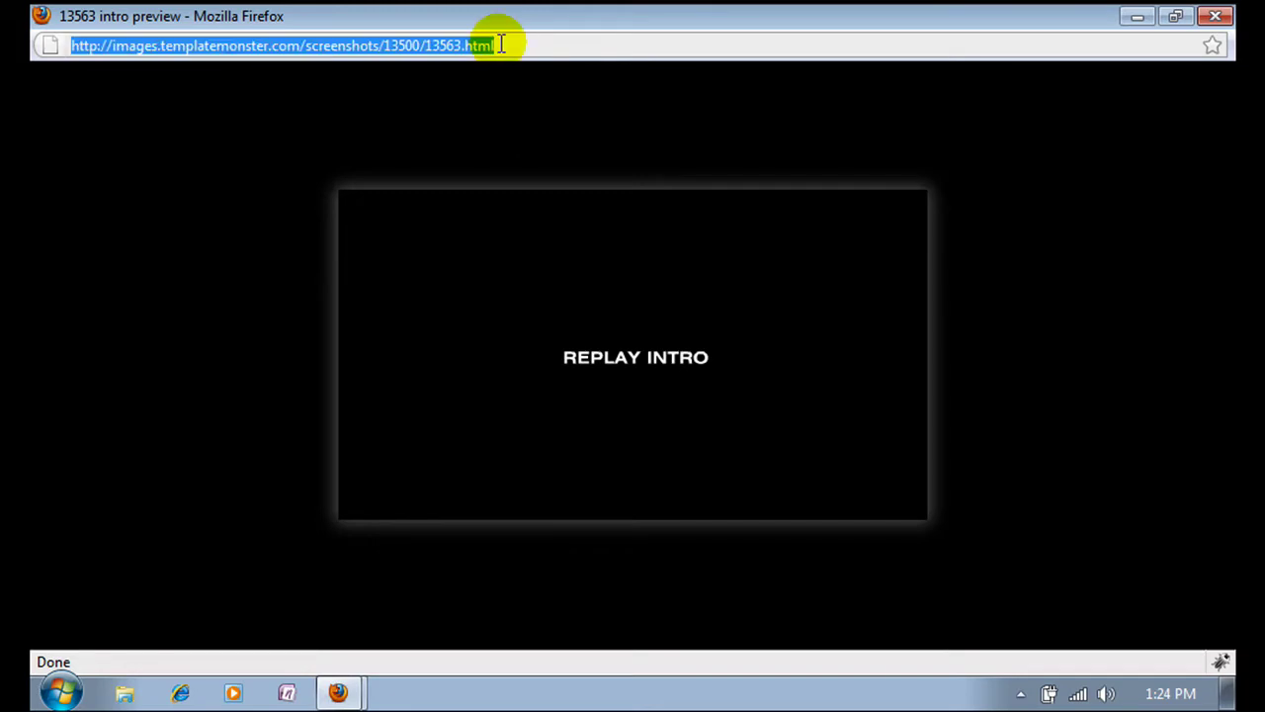
click(1215, 16)
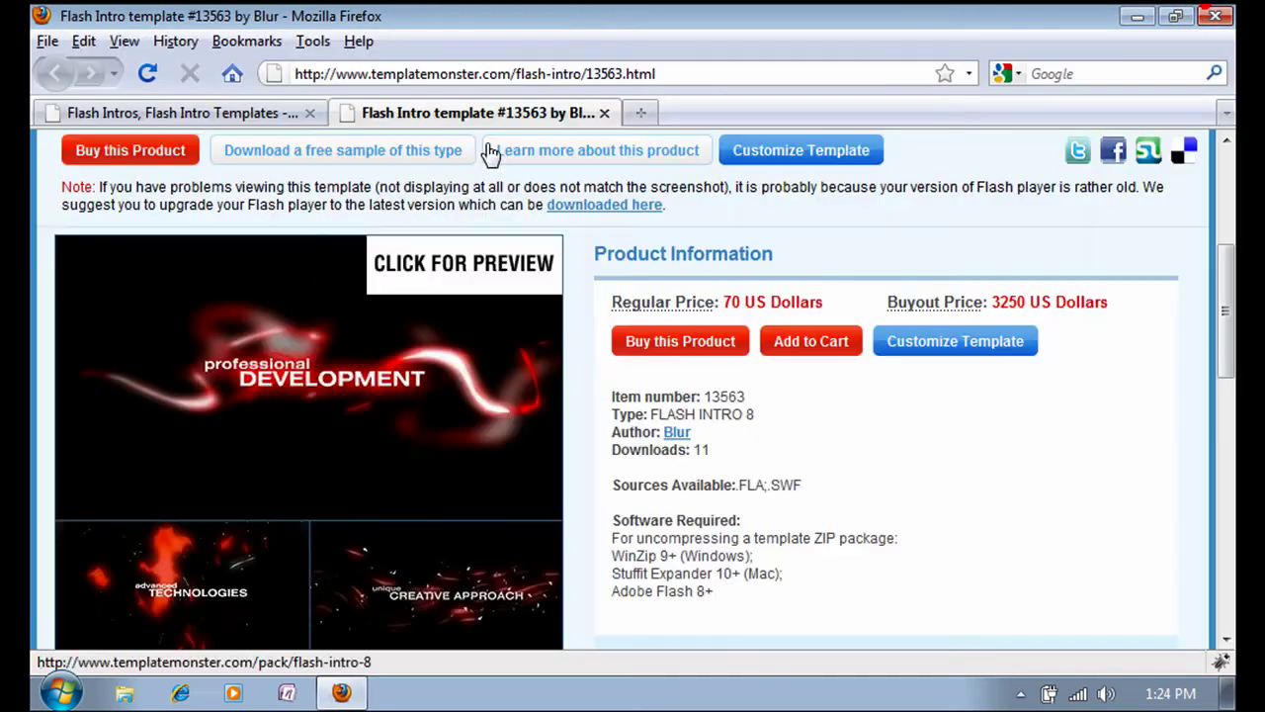
Paste the preview page's address into the product tab and close the templates listing tab.
click(665, 75)
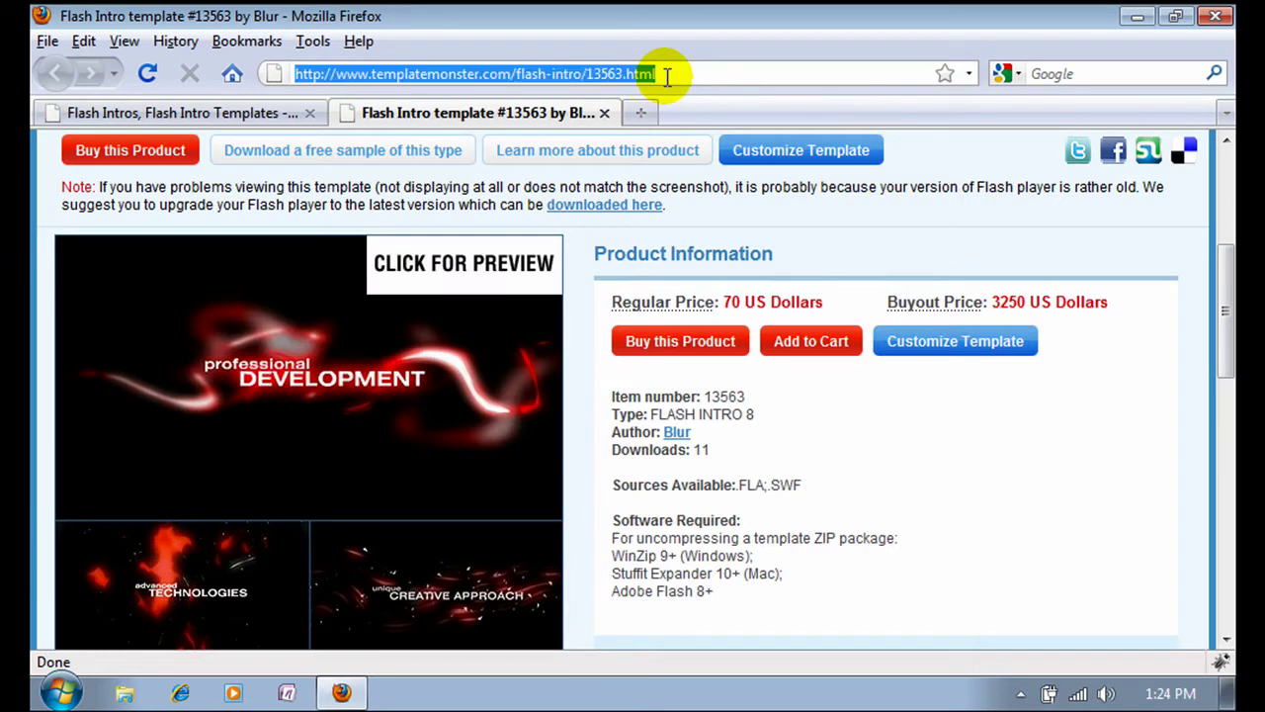
text(http://images.templatemonster.com/screenshots/13500/13563.html)
key(Return)
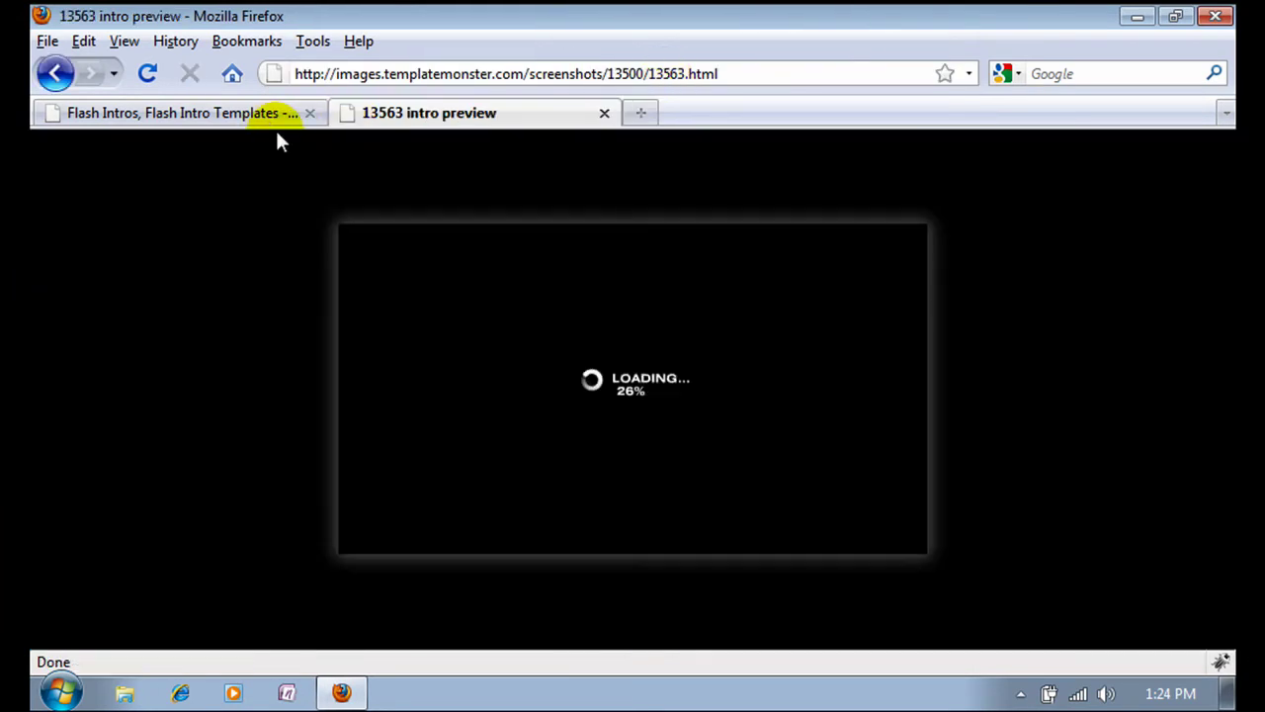
click(309, 112)
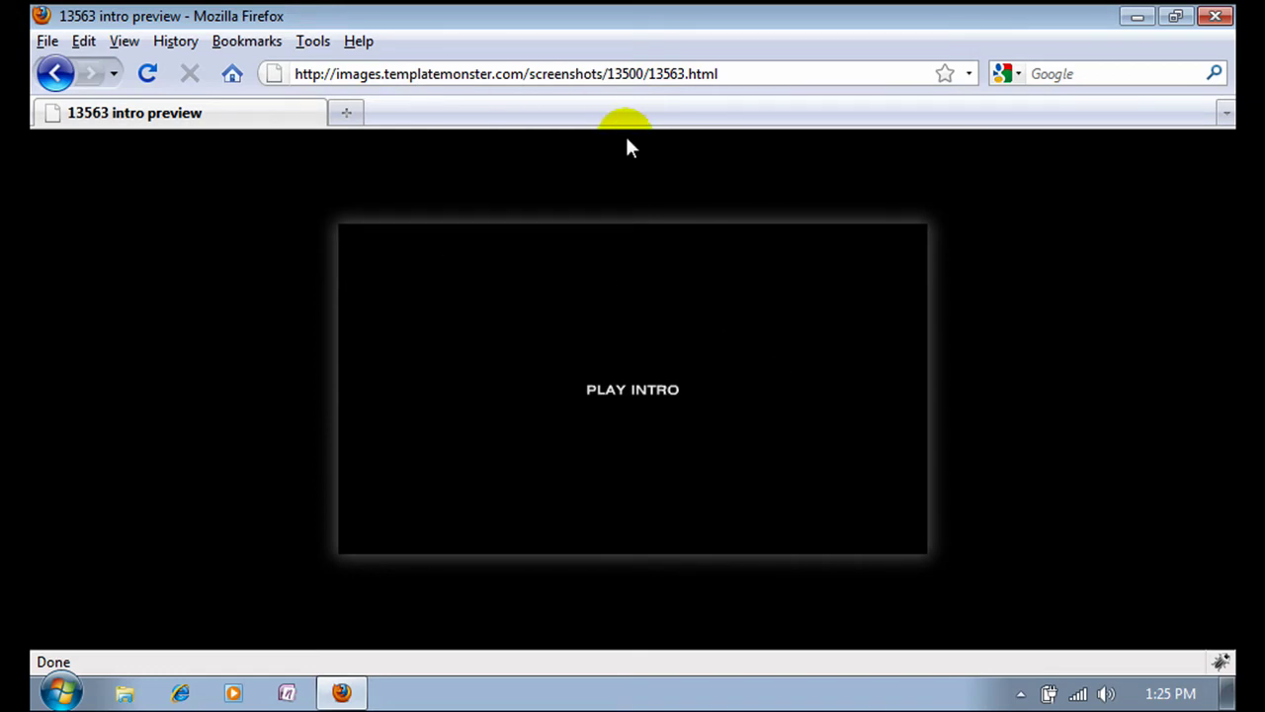
Change the address ending from .html to .swf to load 13563.swf directly.
click(731, 75)
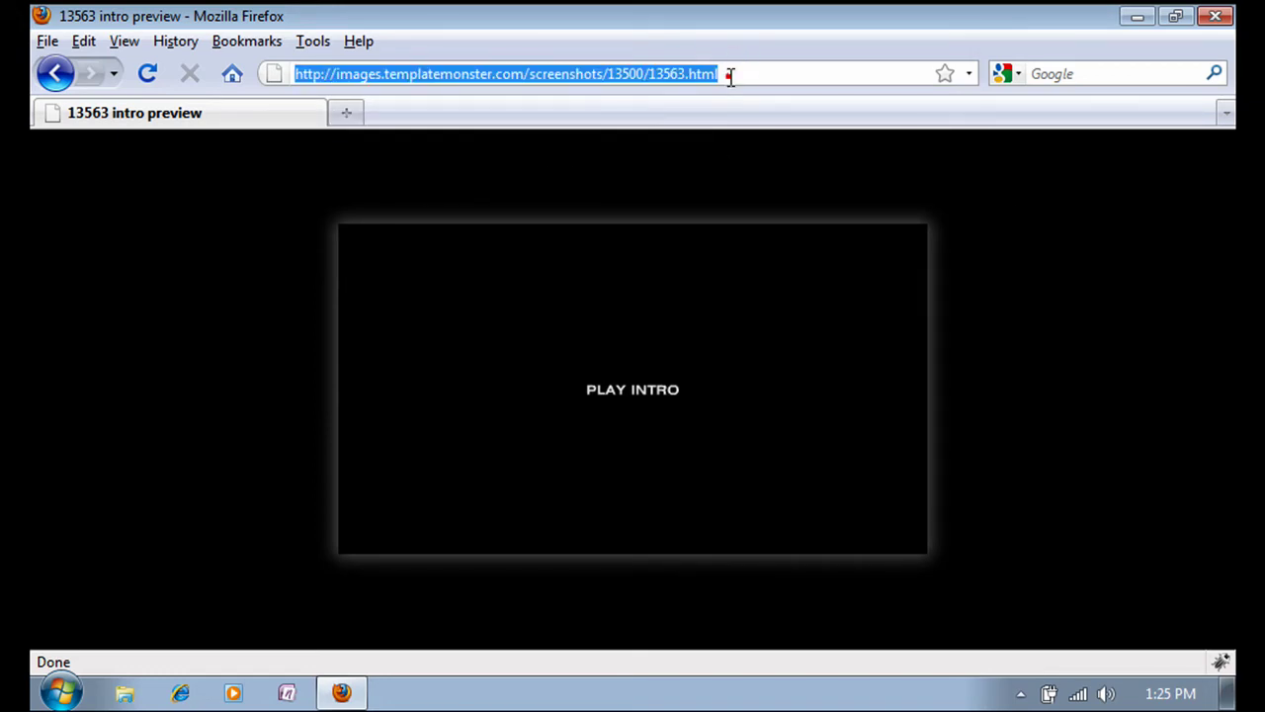
click(746, 75)
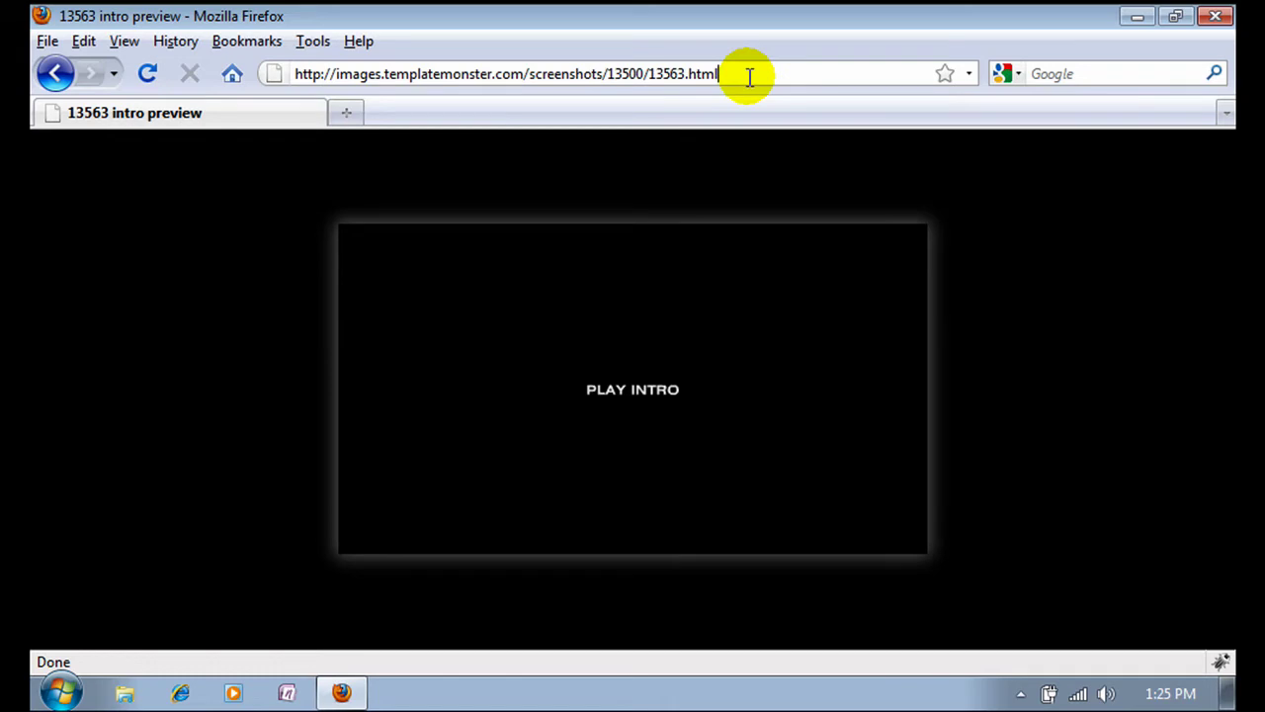
key(BackSpace)
key(BackSpace)
key(BackSpace)
key(BackSpace)
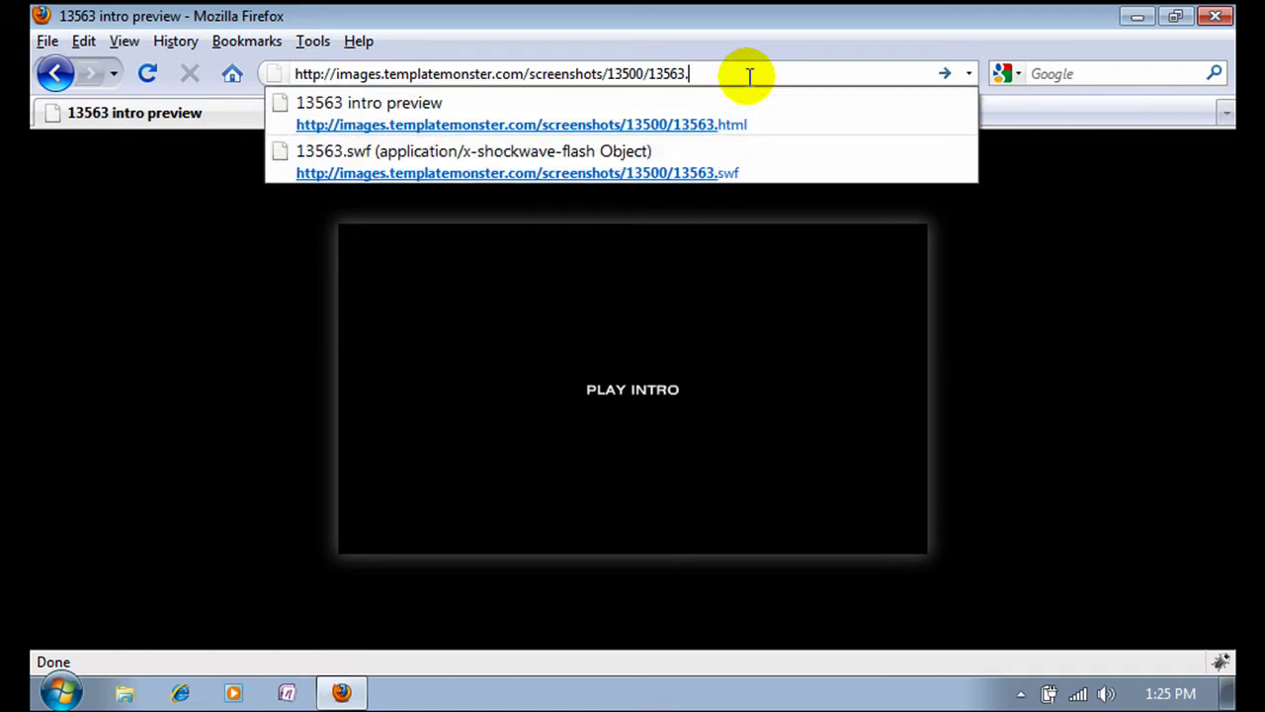
text(swf)
key(Return)
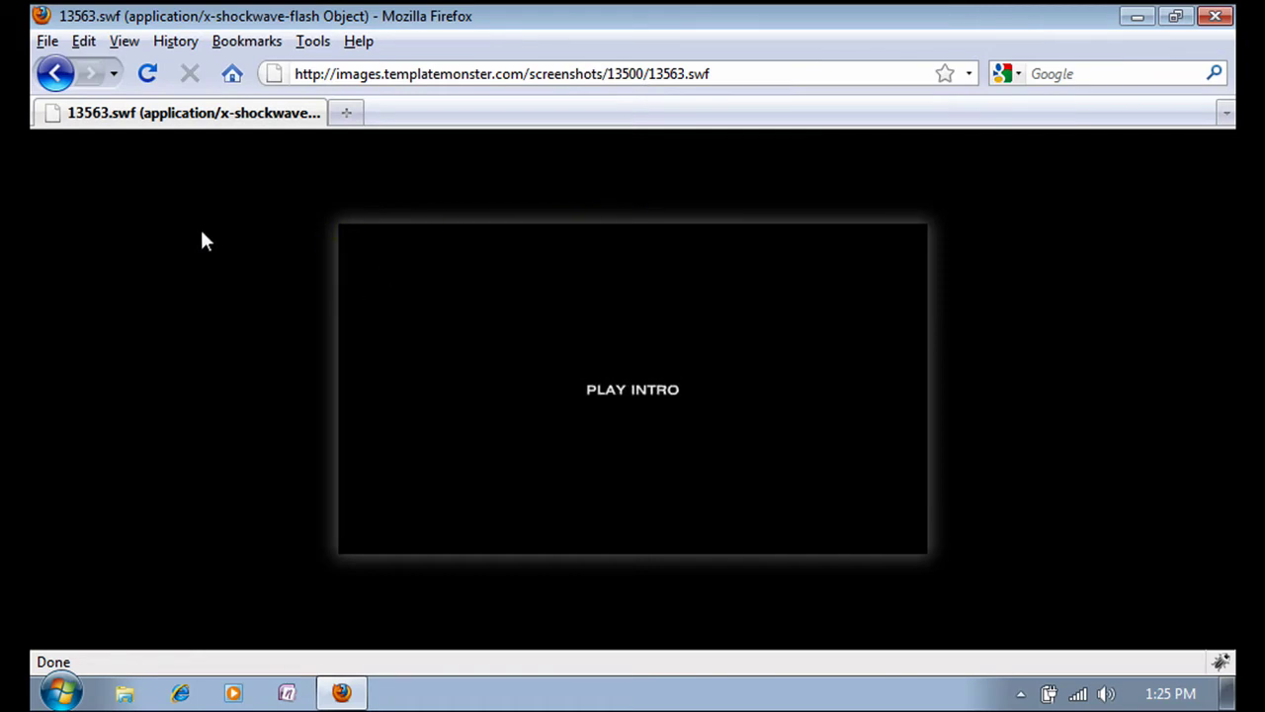
Confirm via Save Page As that 13563.swf already exists on the Desktop, then close Firefox.
click(45, 47)
click(149, 228)
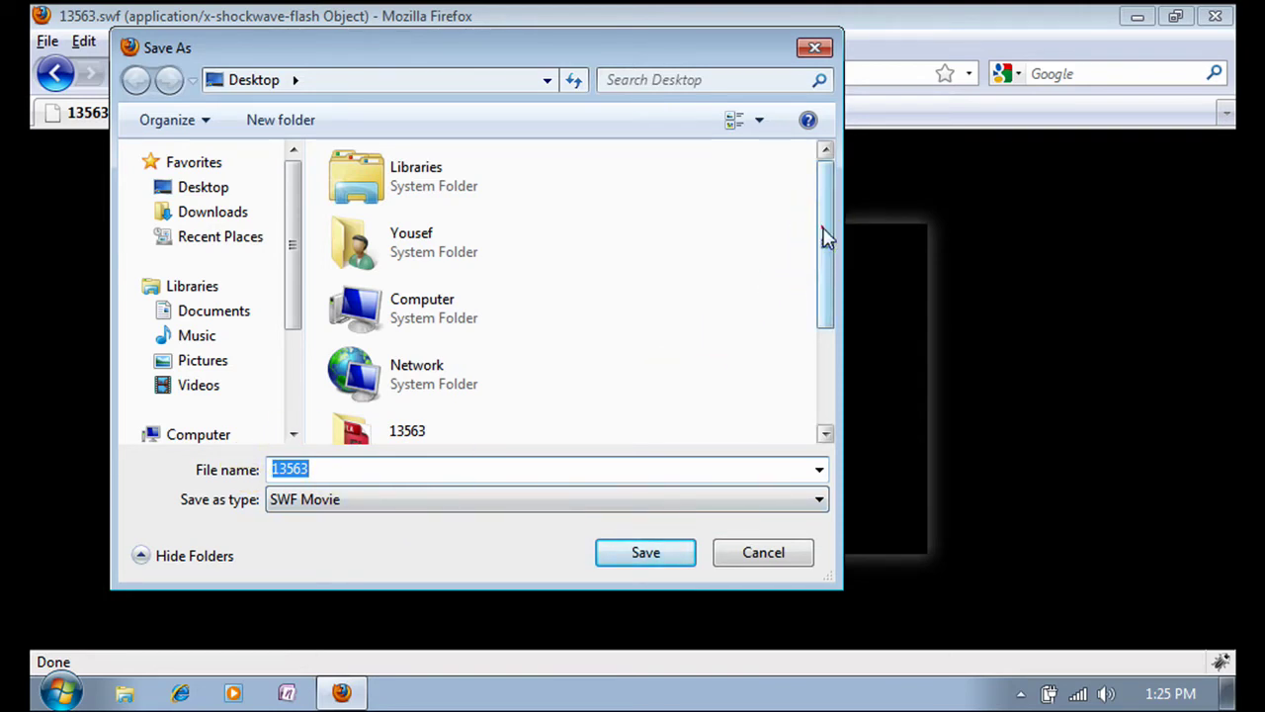
drag(827, 240, 828, 380)
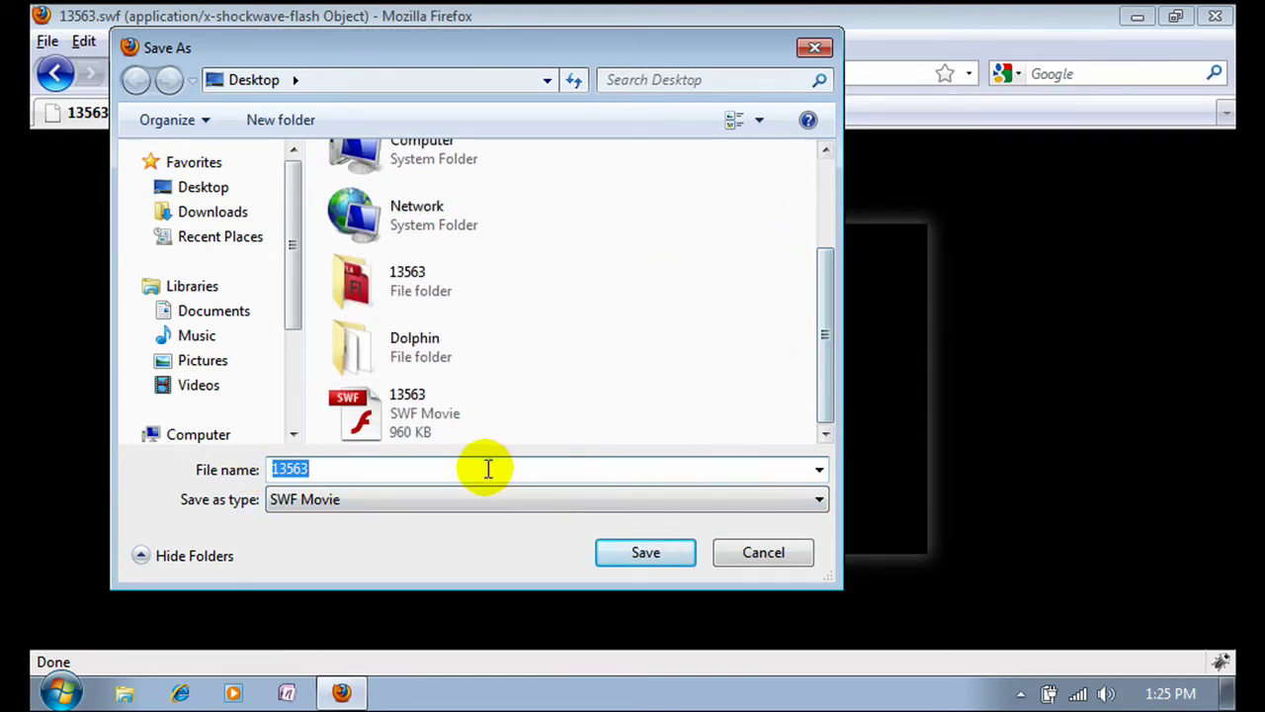
click(814, 50)
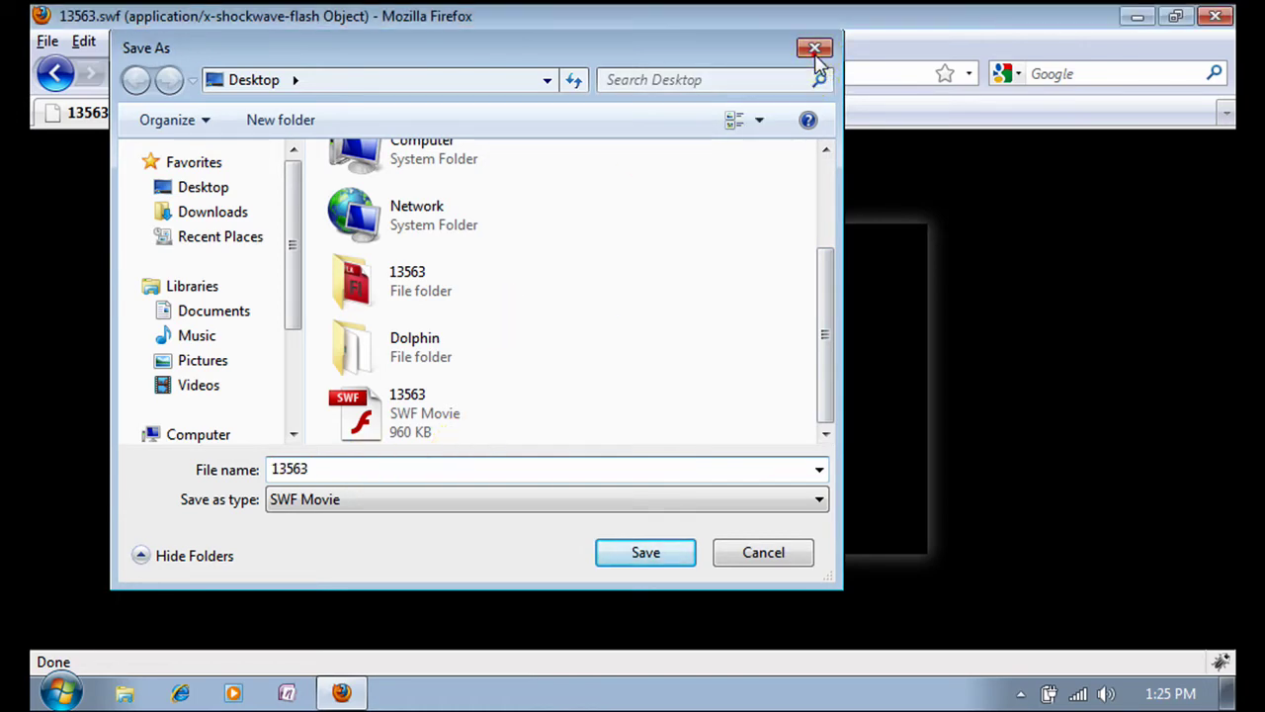
click(1218, 16)
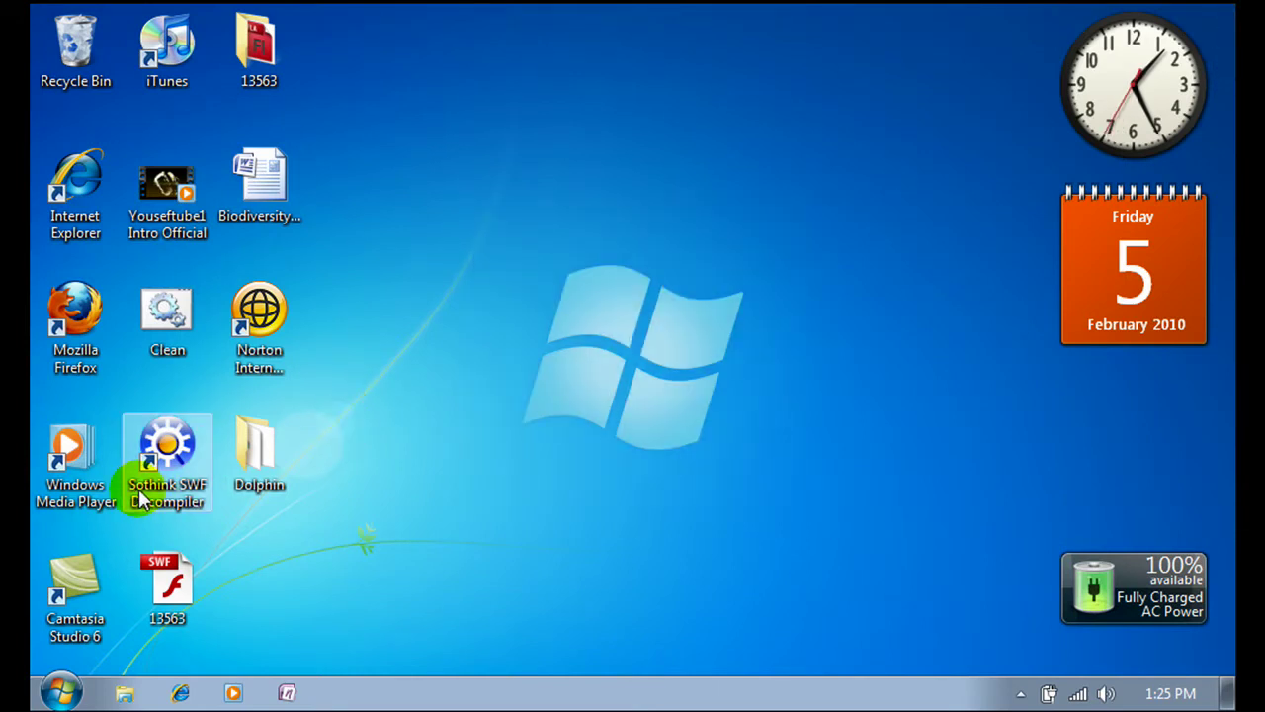
Launch Sothink SWF Decompiler from its desktop shortcut.
click(173, 462)
double_click(173, 463)
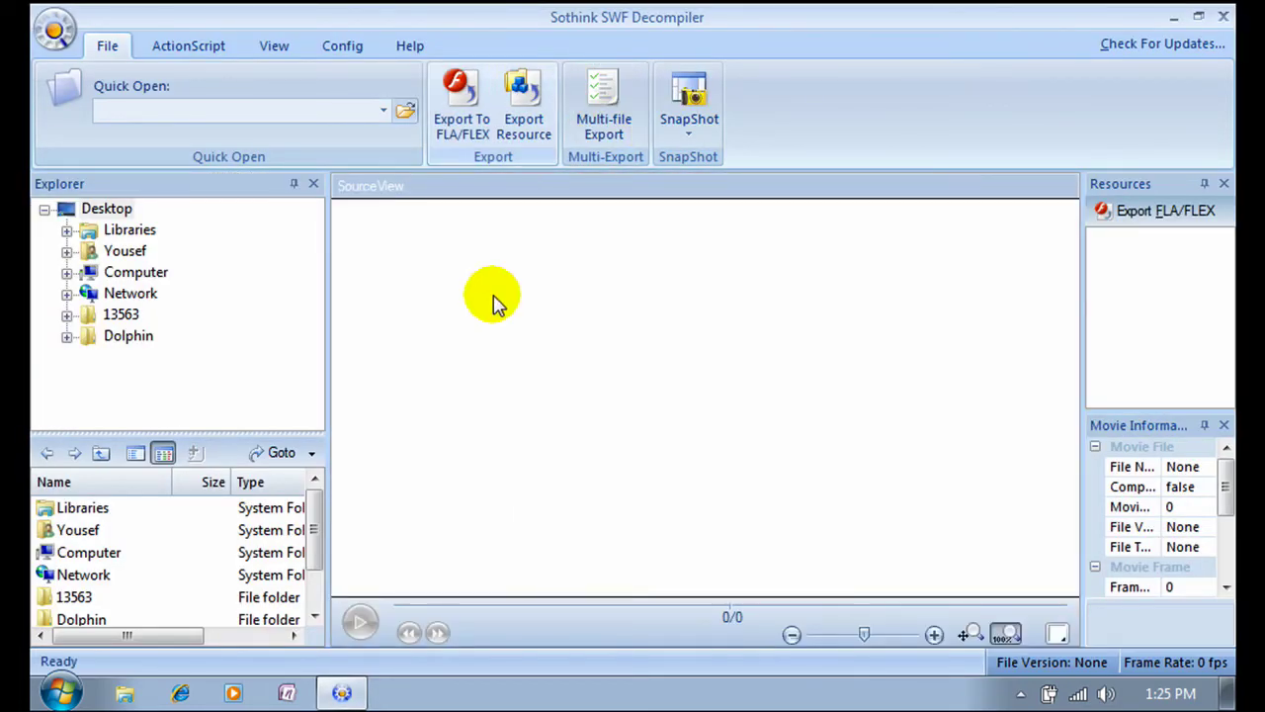
Reopen the Multi-file Export panel and load the desktop's 13563.swf into the preview.
click(603, 119)
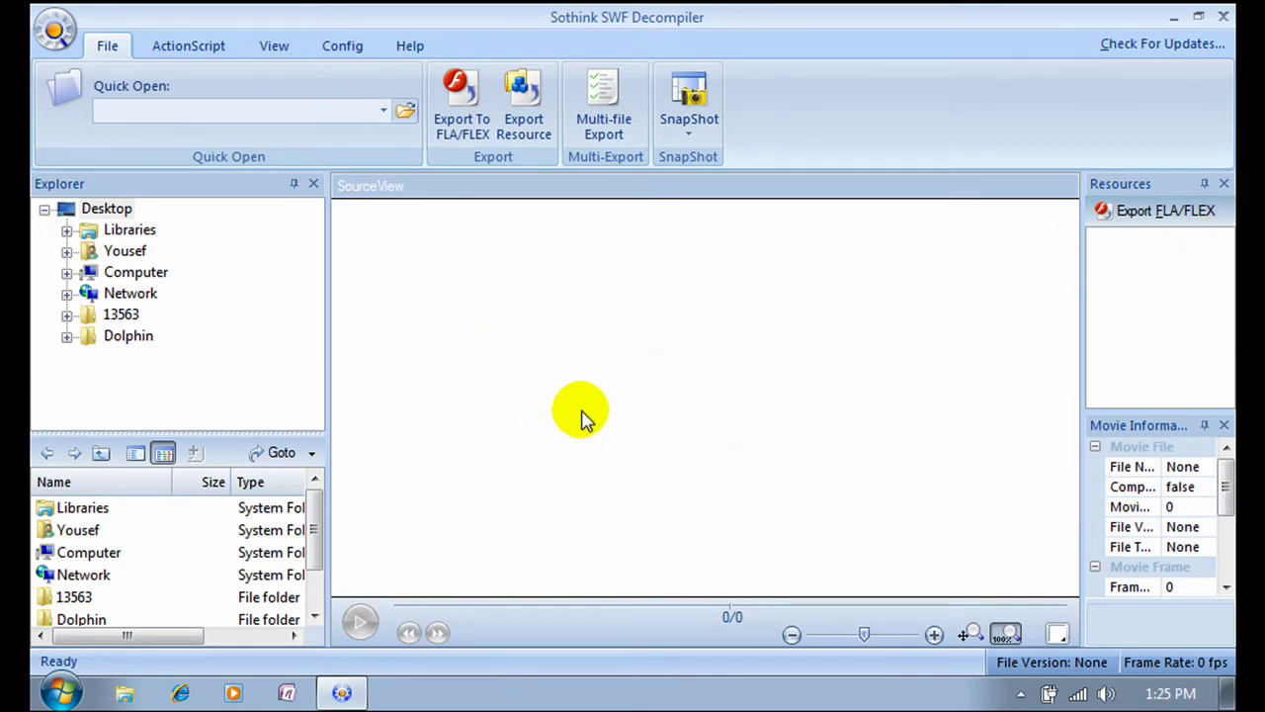
click(590, 126)
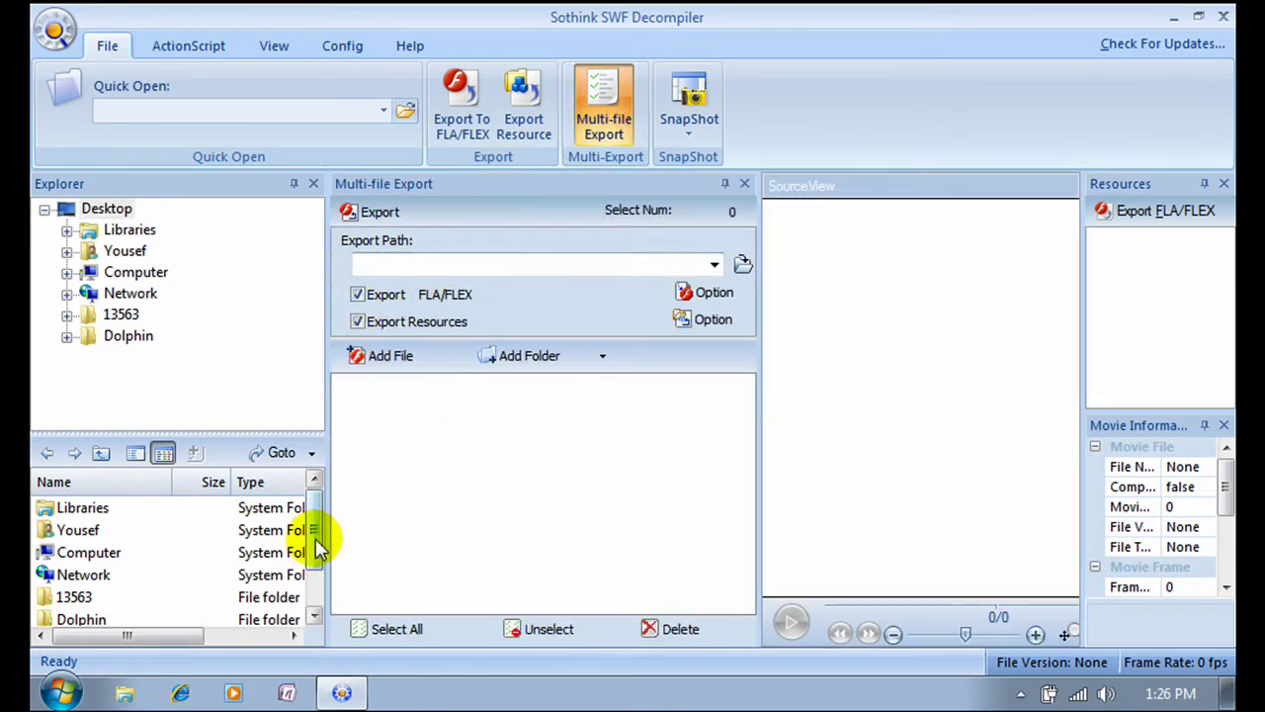
drag(315, 538, 315, 567)
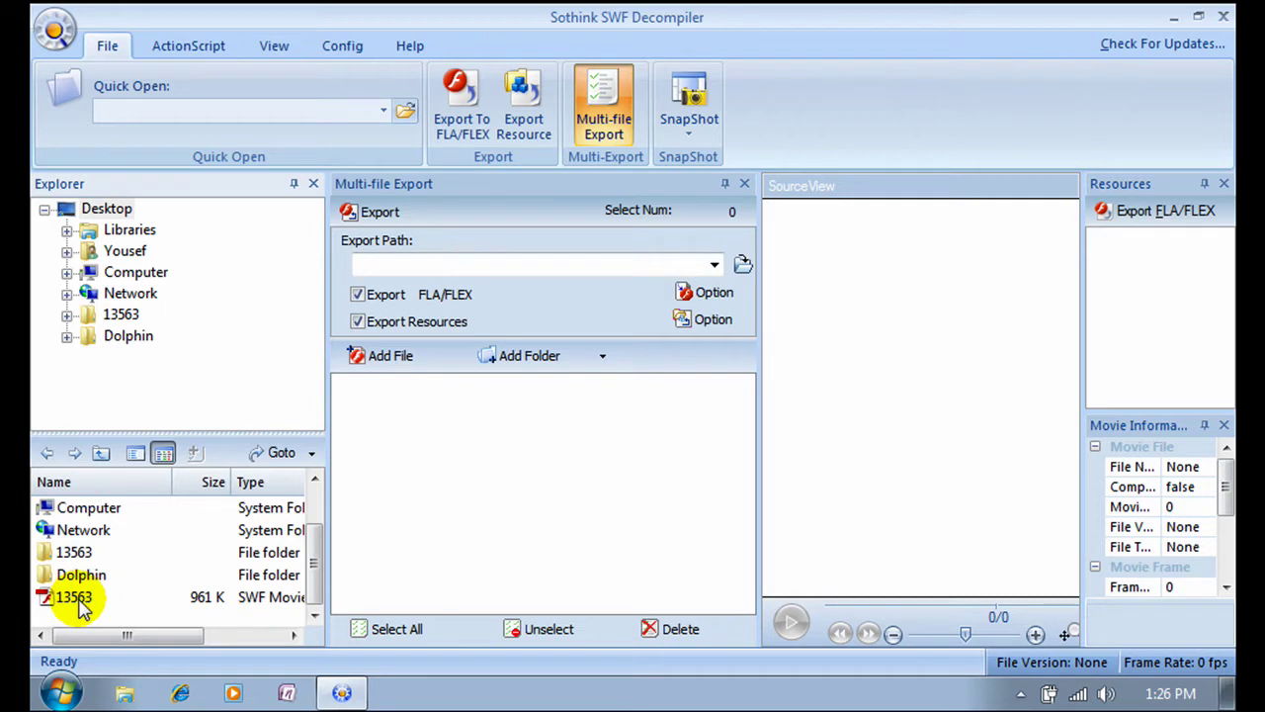
click(79, 601)
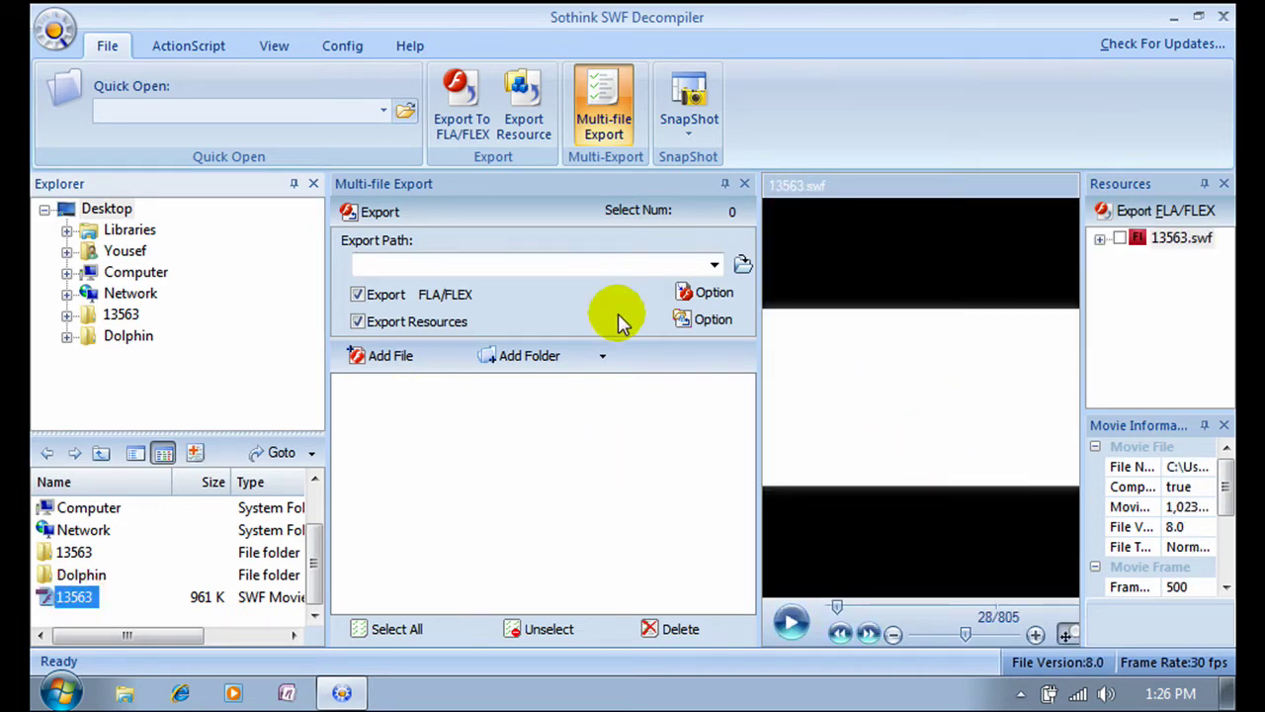
Set the export path to the Desktop folder.
click(743, 264)
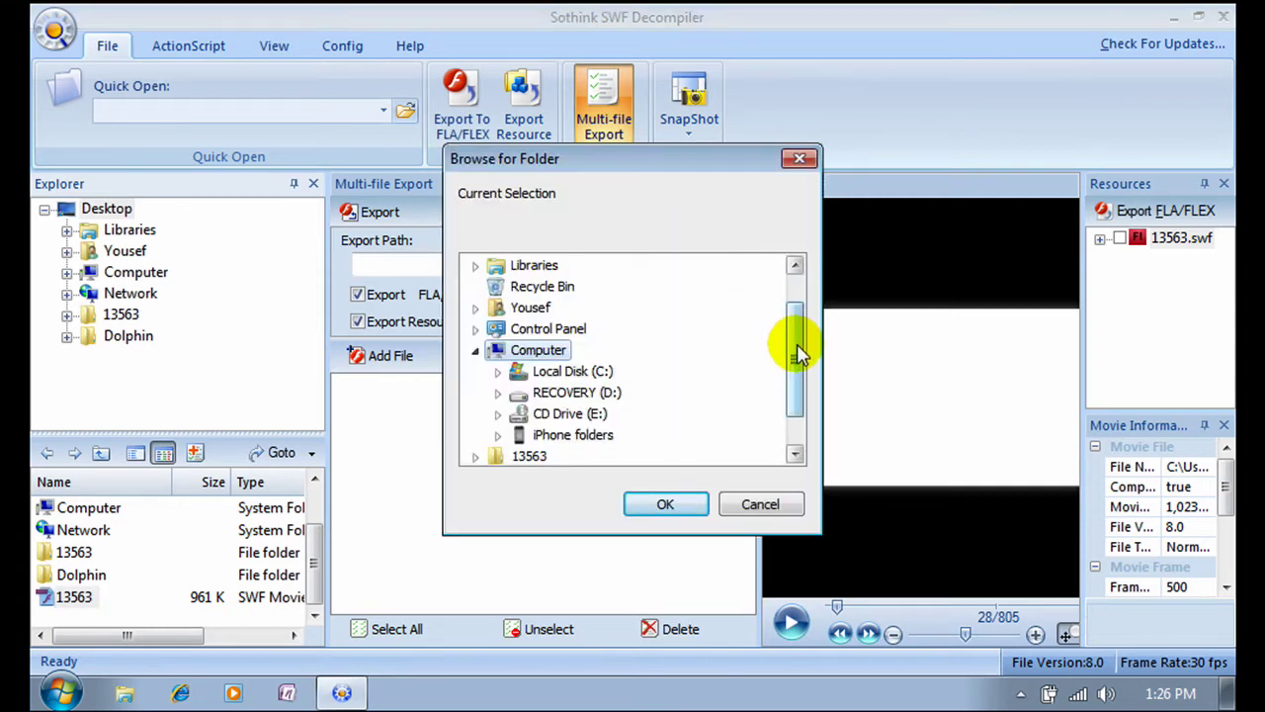
scroll(798, 366, up, 1)
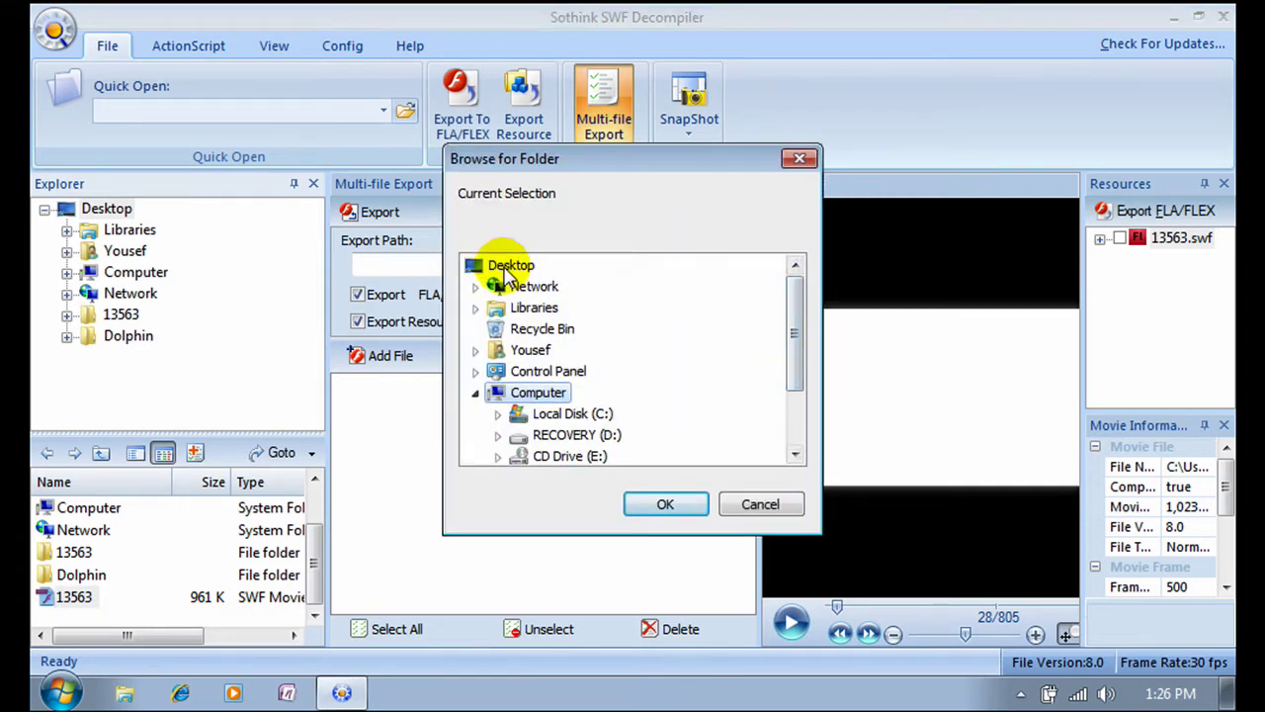
click(506, 267)
click(665, 504)
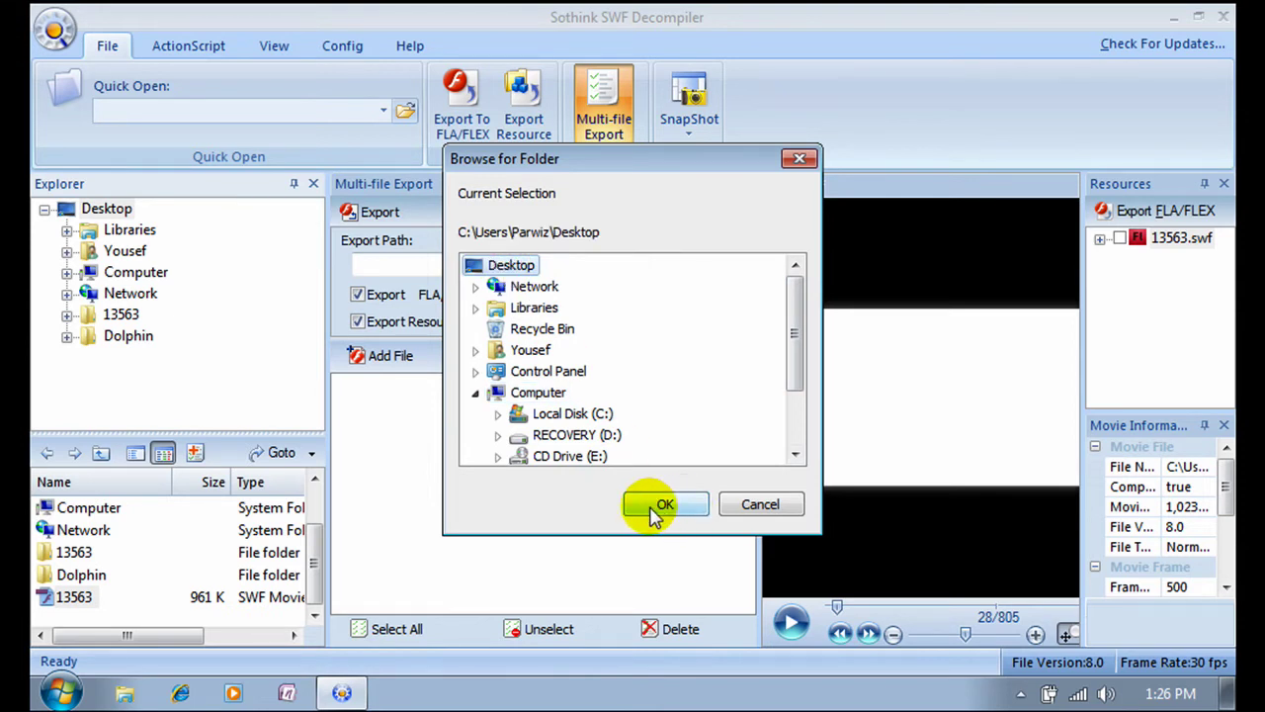
Add 13563.swf to the export list and tick it for export.
click(388, 354)
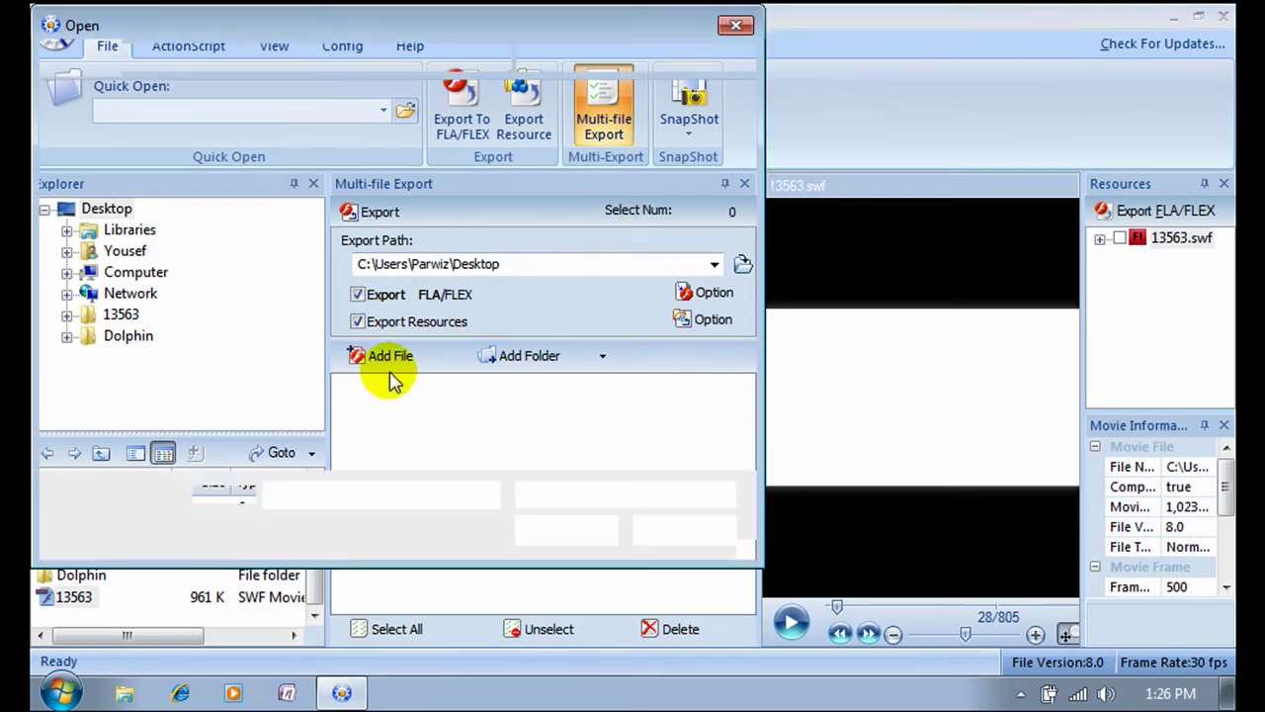
drag(740, 226, 742, 306)
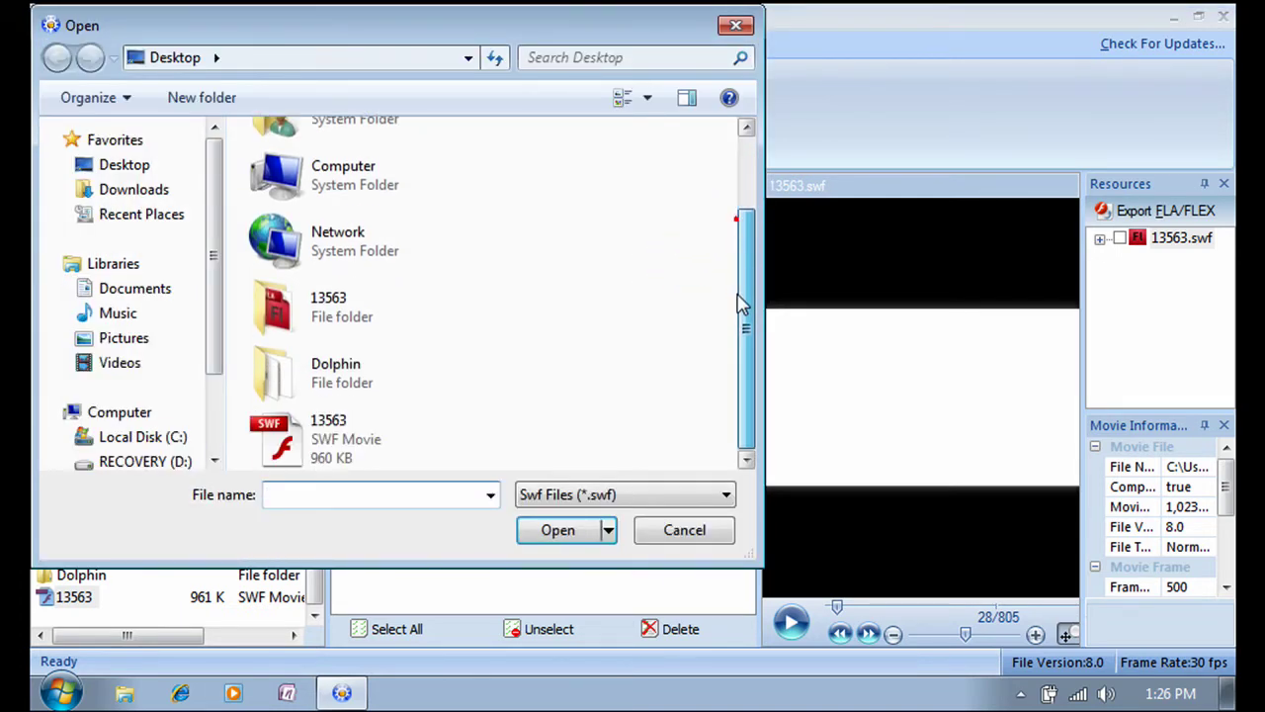
double_click(370, 440)
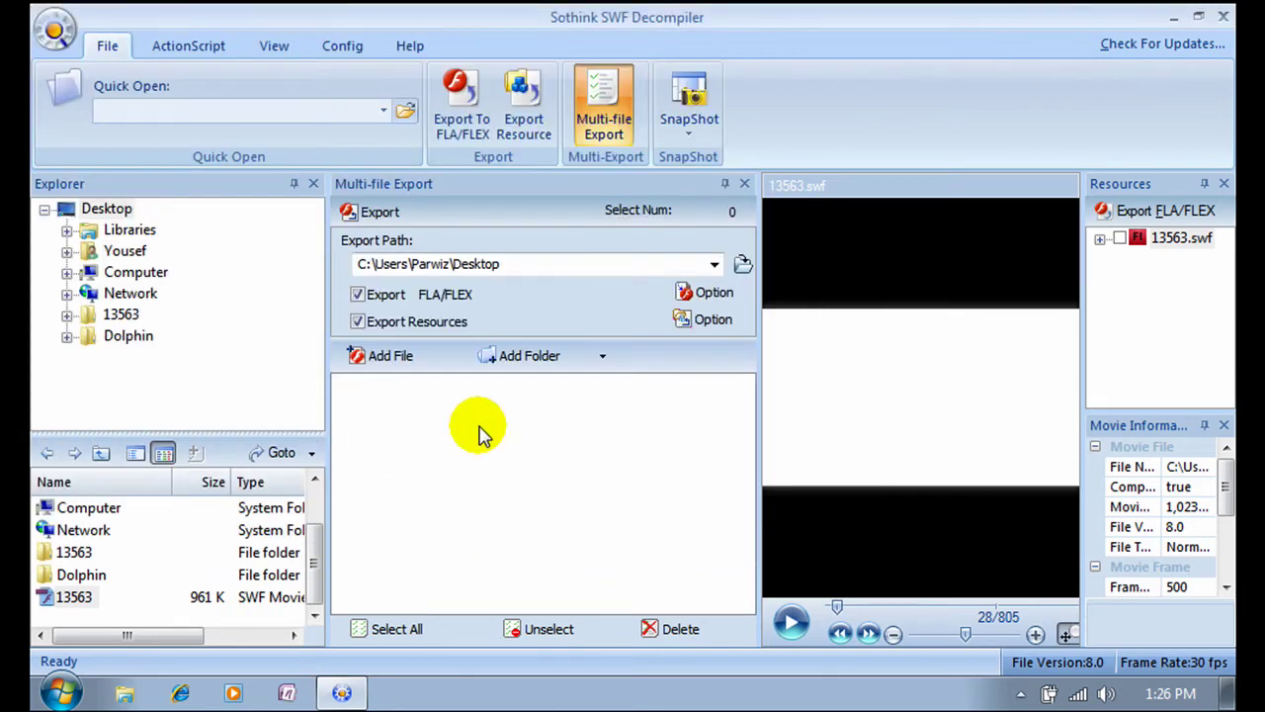
click(341, 386)
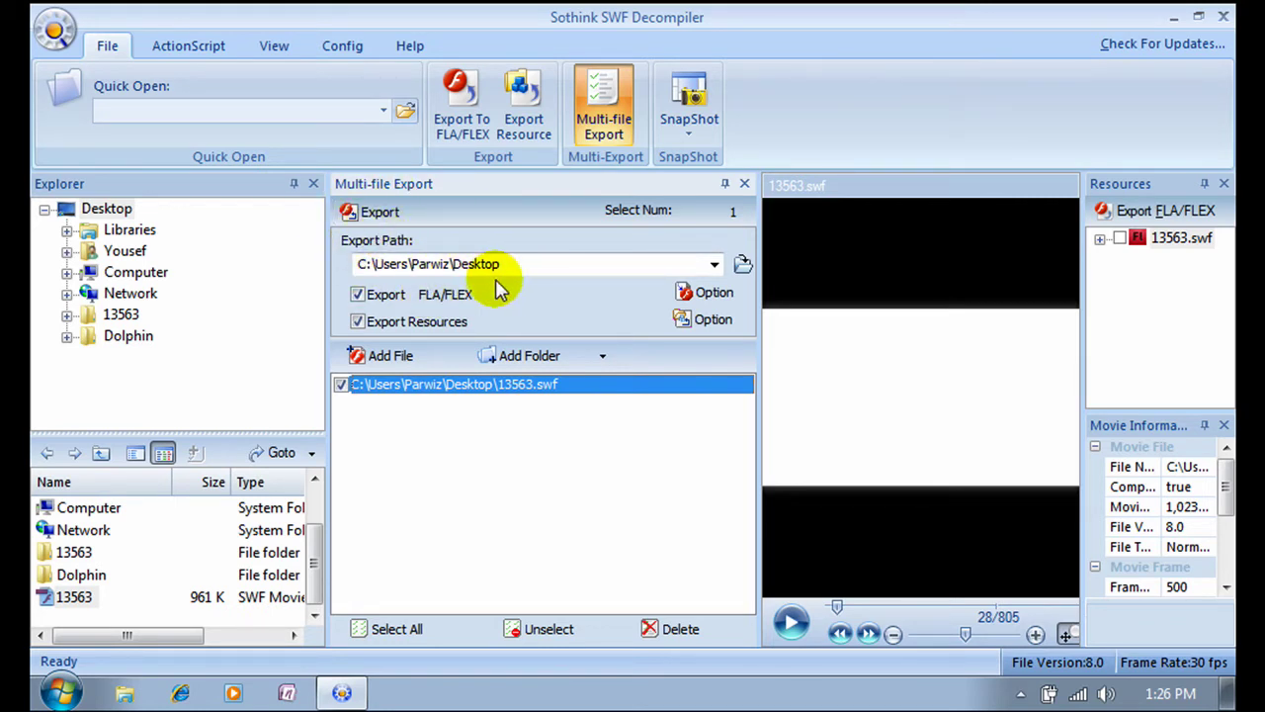
Close the decompiler and open the exported 13563 Flash document from the desktop's 13563 folder.
click(1223, 17)
drag(446, 216, 829, 506)
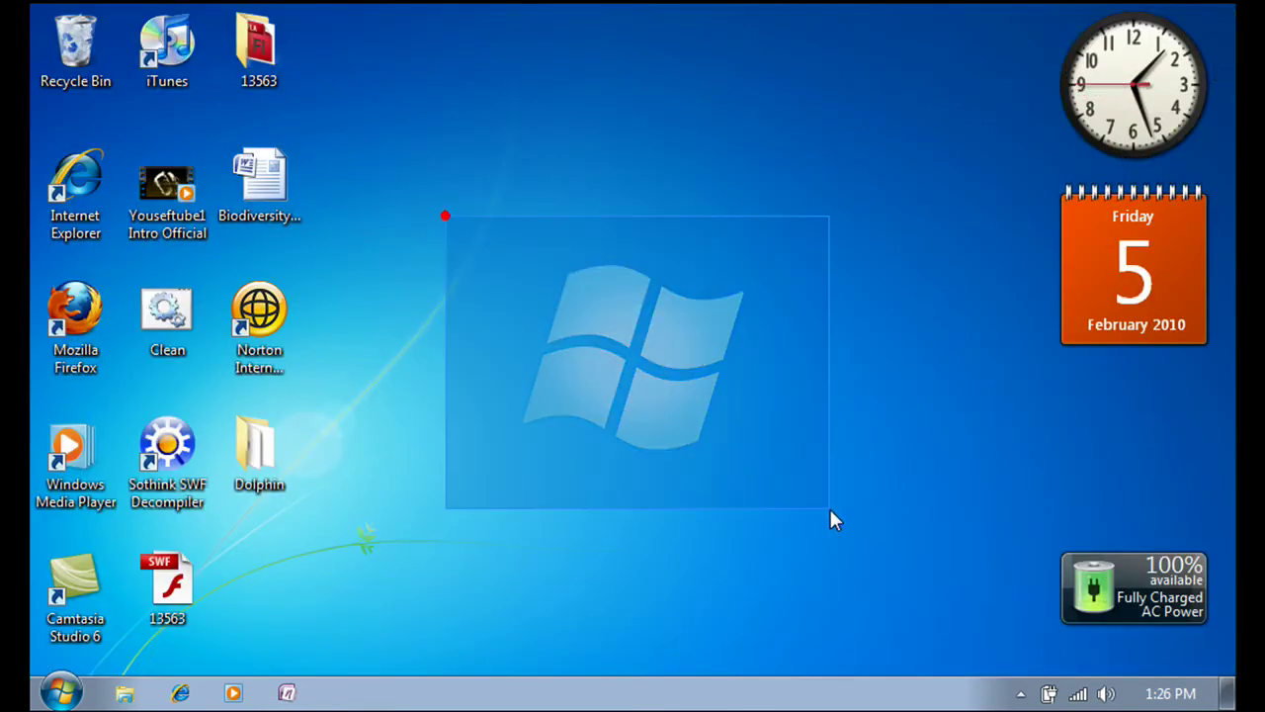
drag(379, 77, 226, 45)
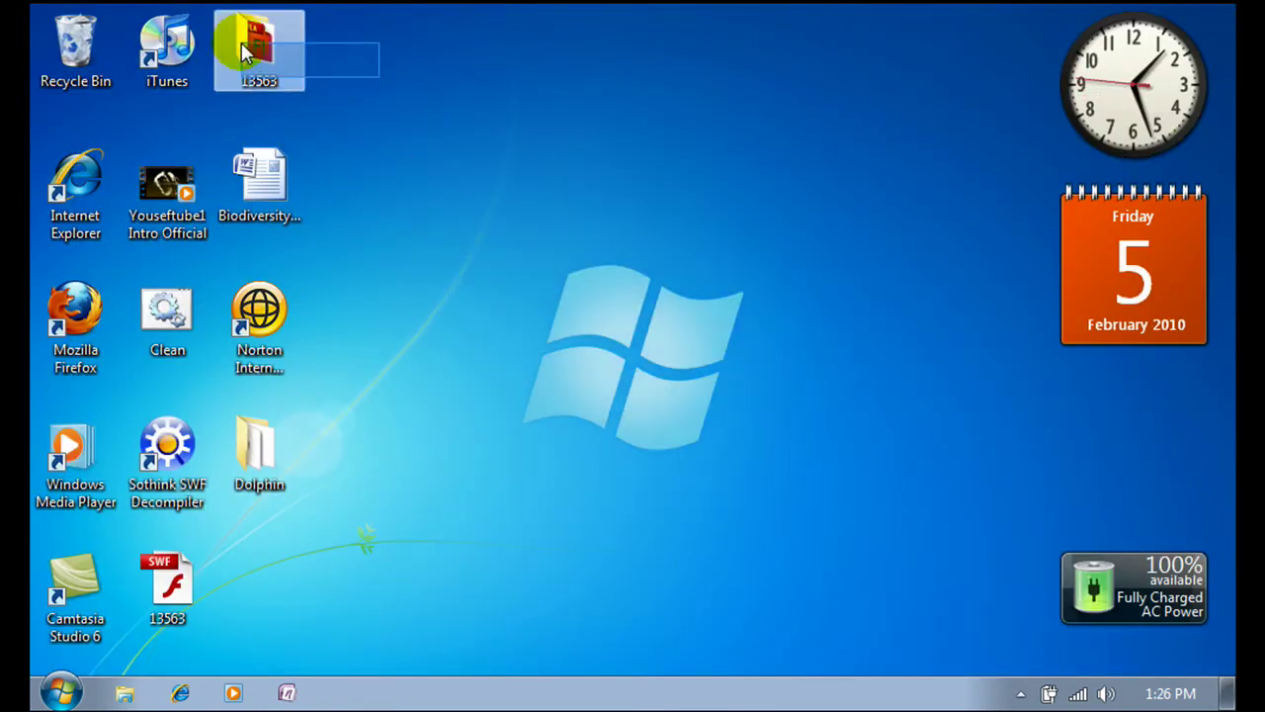
click(237, 36)
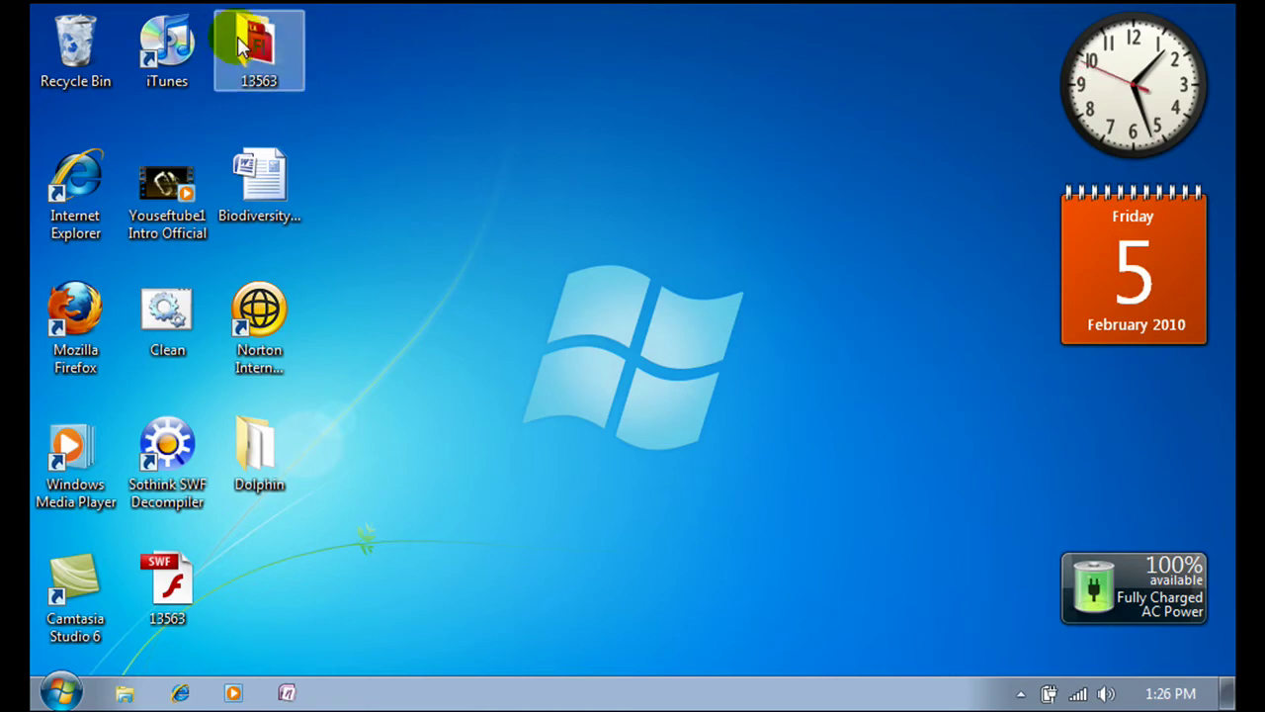
click(242, 45)
double_click(241, 44)
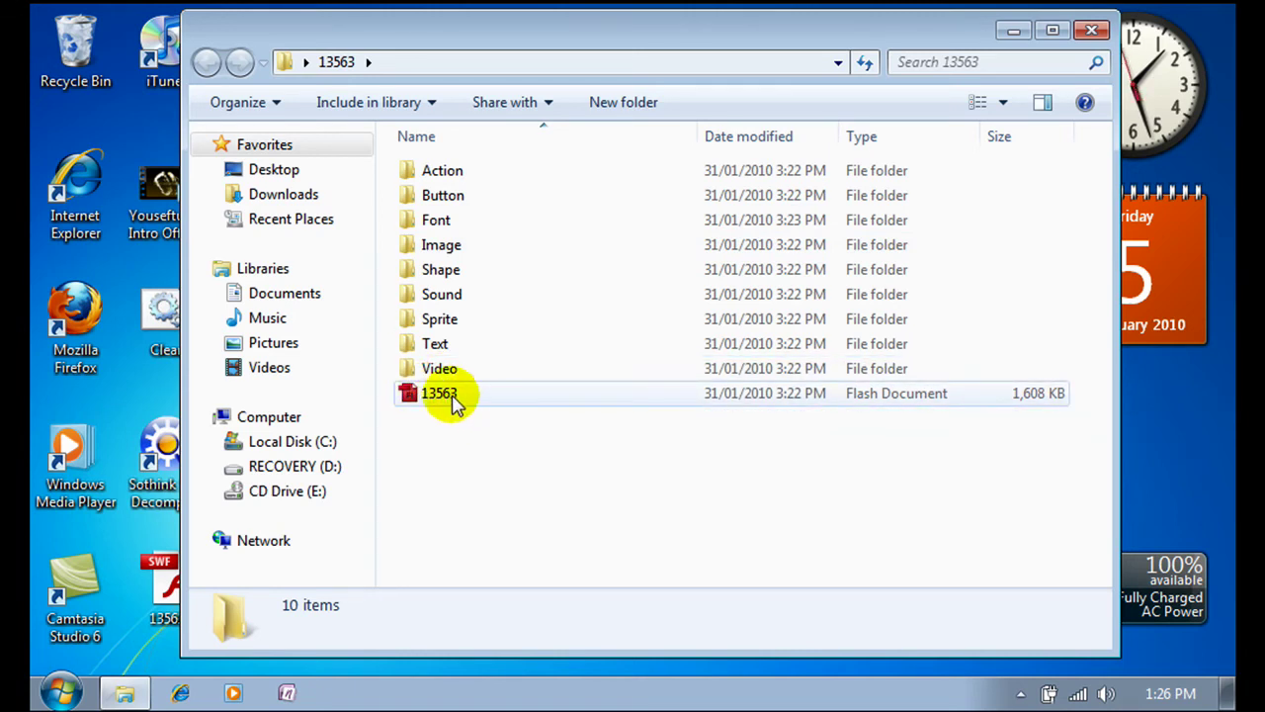
click(481, 397)
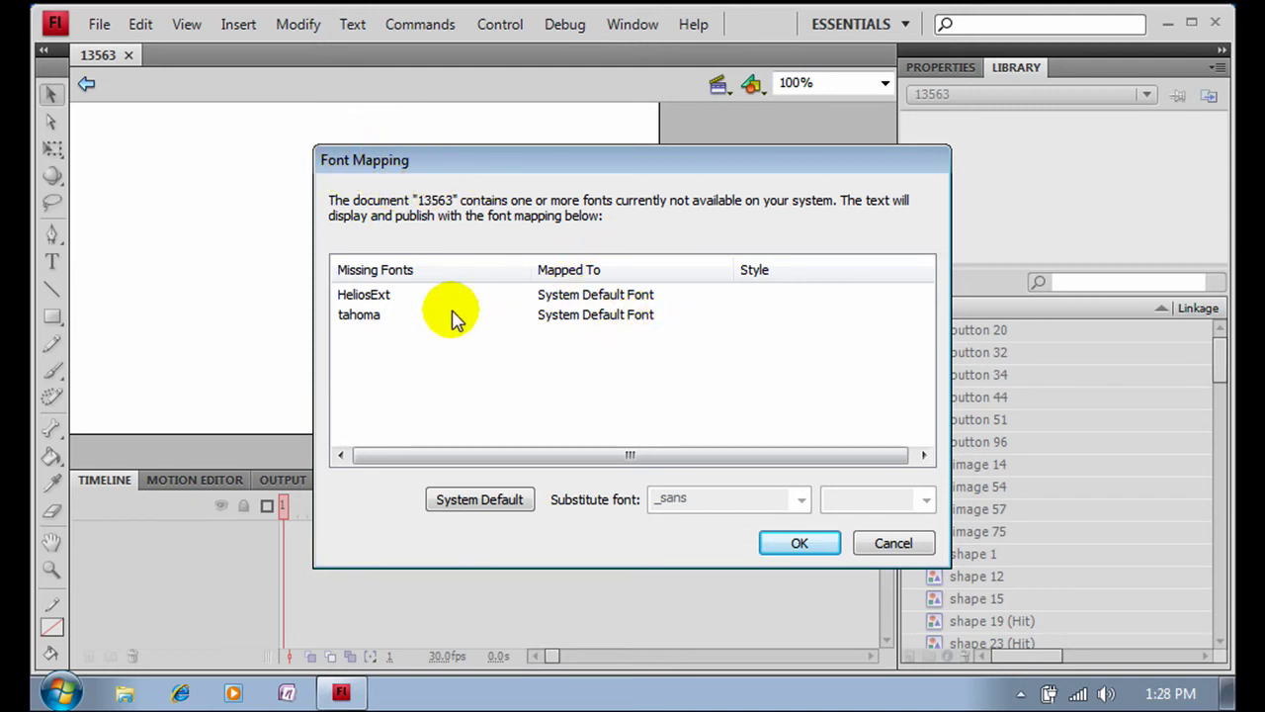
Accept default font substitutes for HeliosExt and tahoma, then continue in trial mode.
click(791, 548)
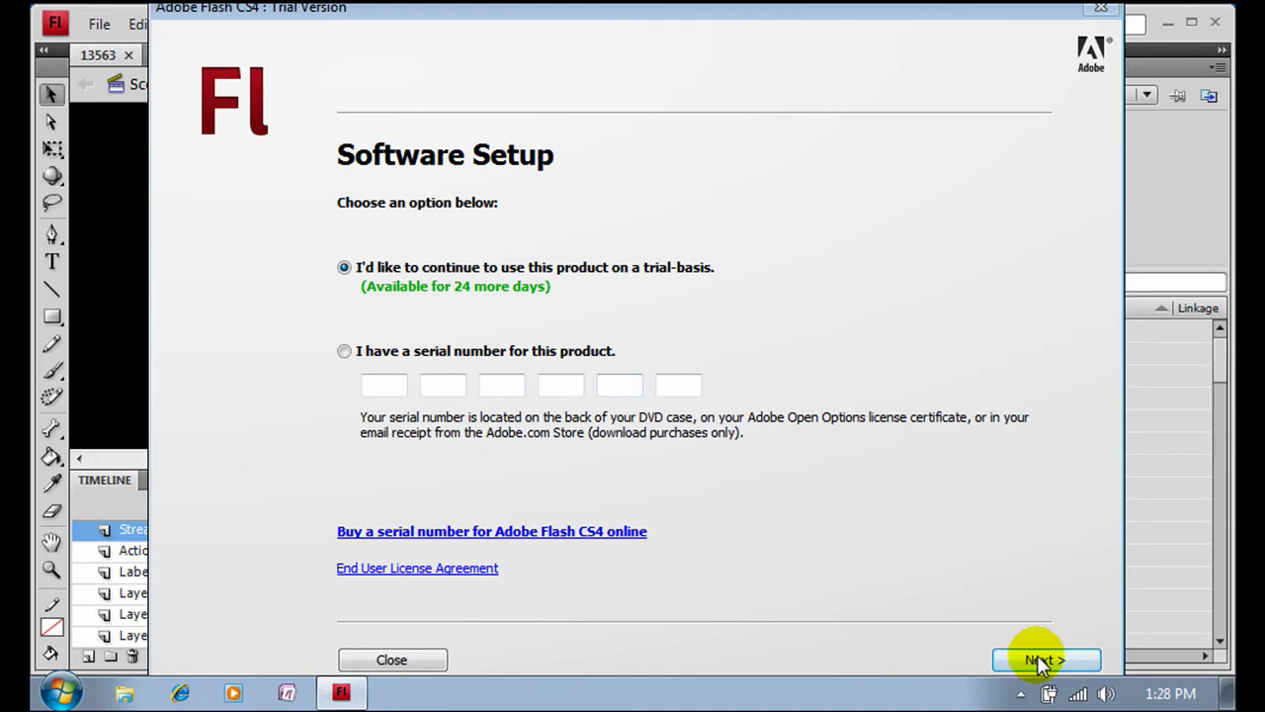
click(1038, 660)
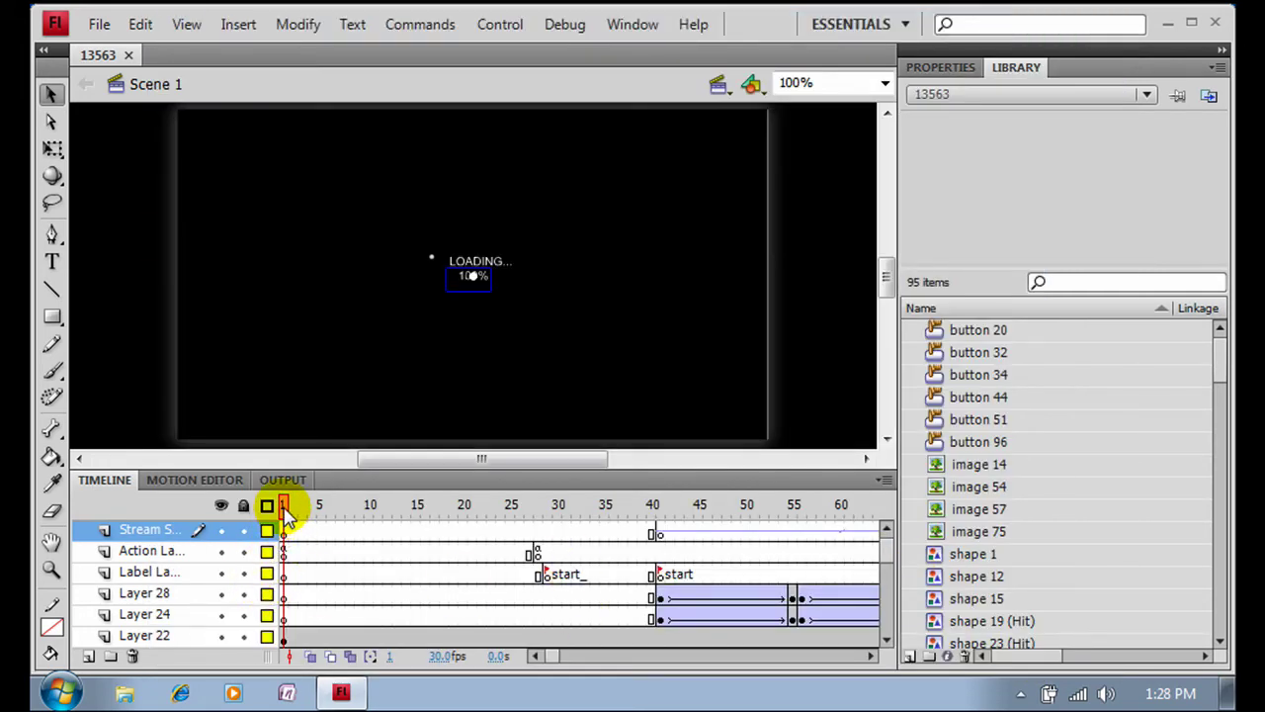
Scrub the timeline to frame 141, where the COMPANY NAME title appears.
drag(295, 509, 934, 494)
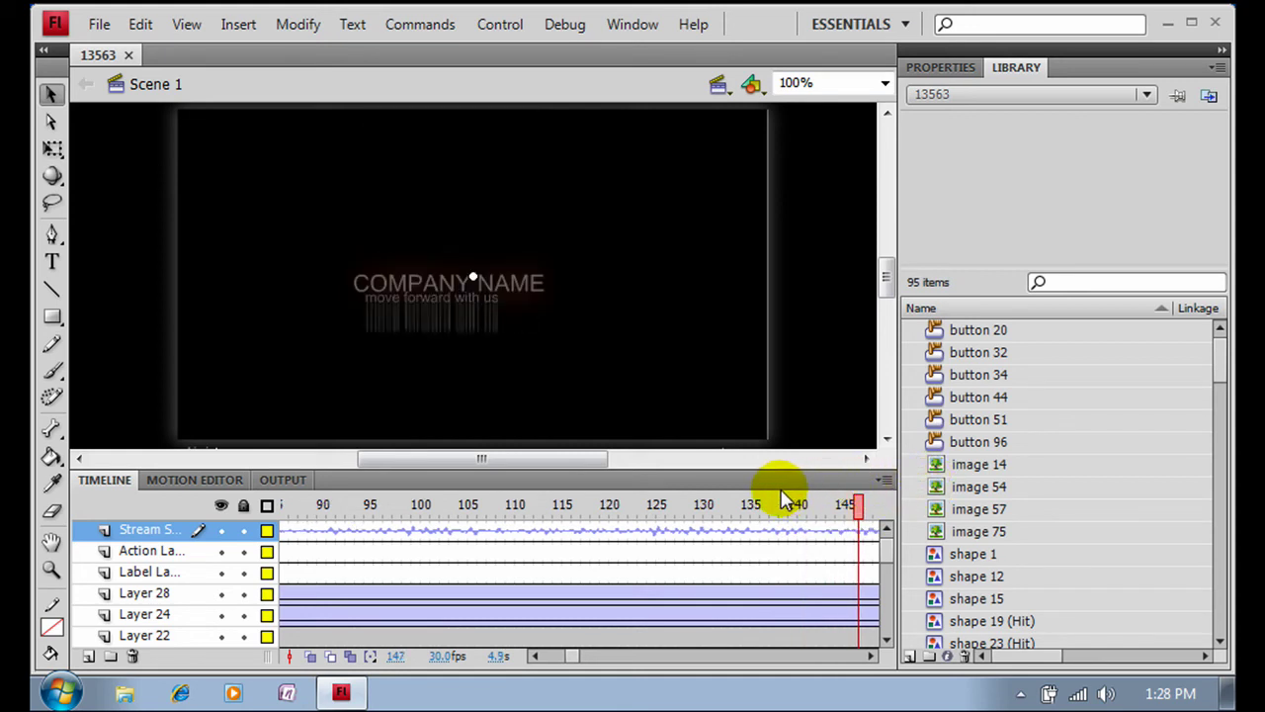
drag(786, 504, 813, 504)
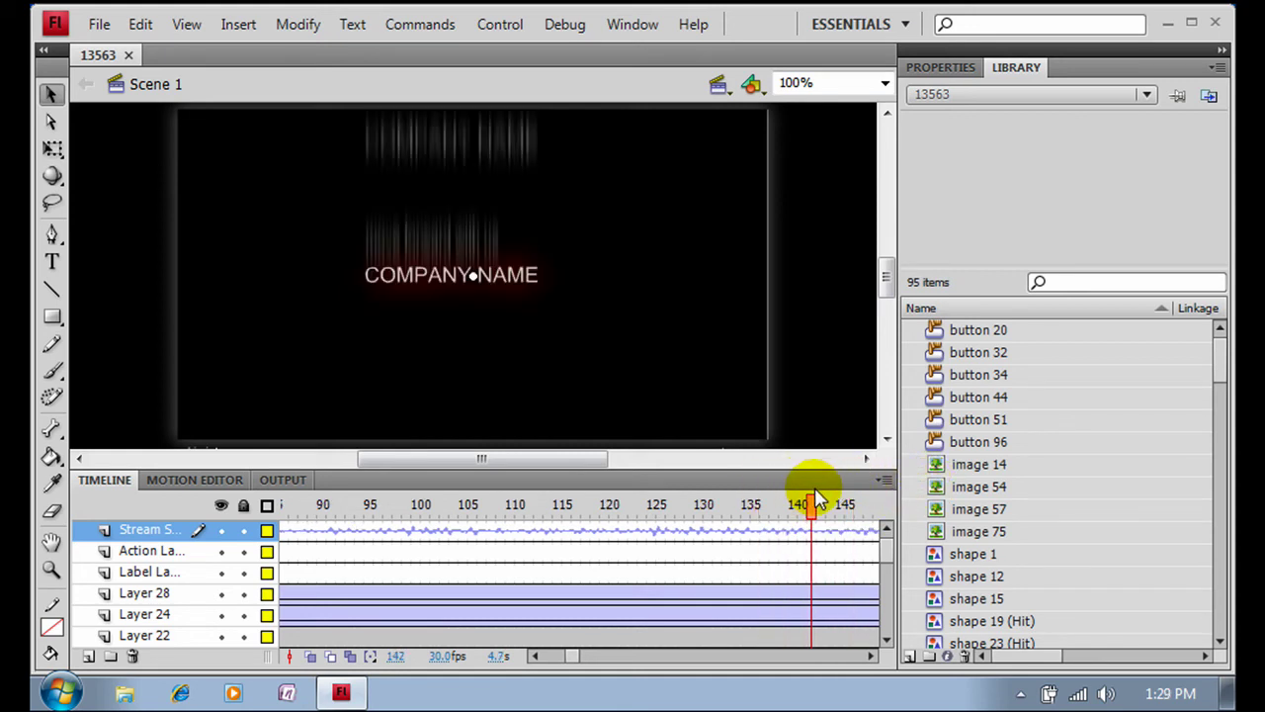
drag(815, 501, 803, 502)
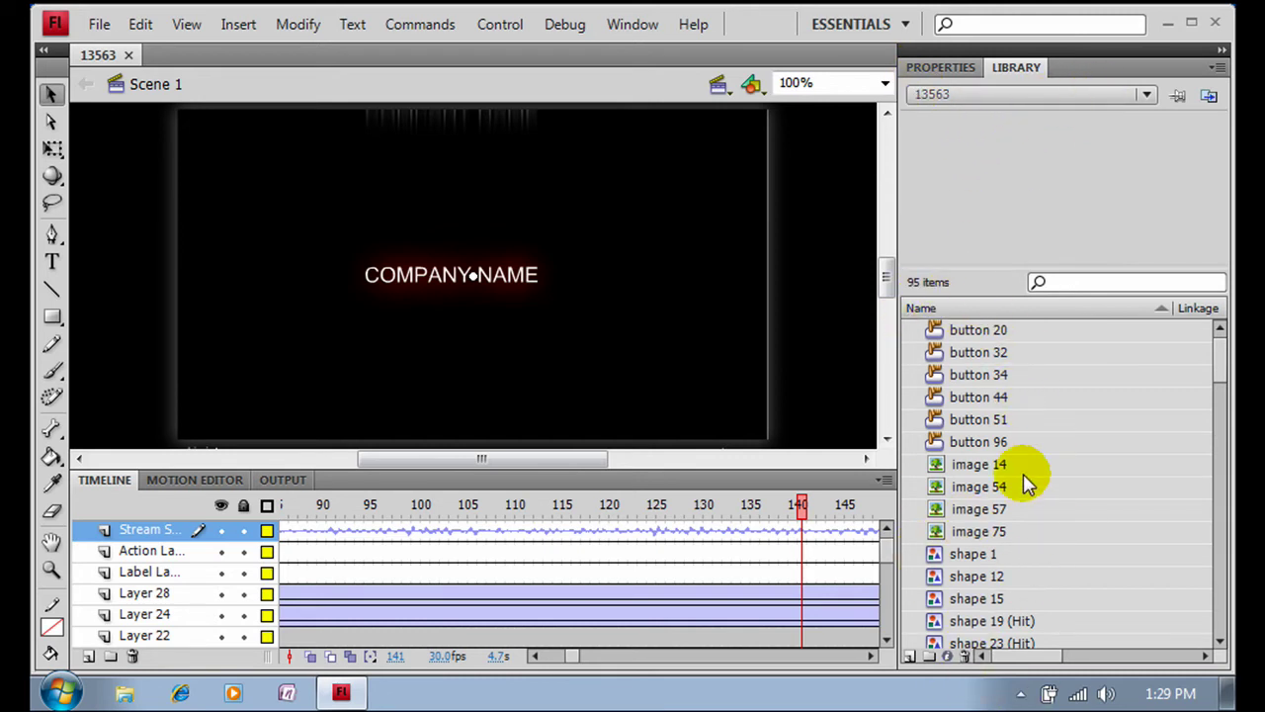
Preview the Library's text items to find text 48 holding COMPANY NAME, then edit that symbol.
drag(1220, 437, 1224, 647)
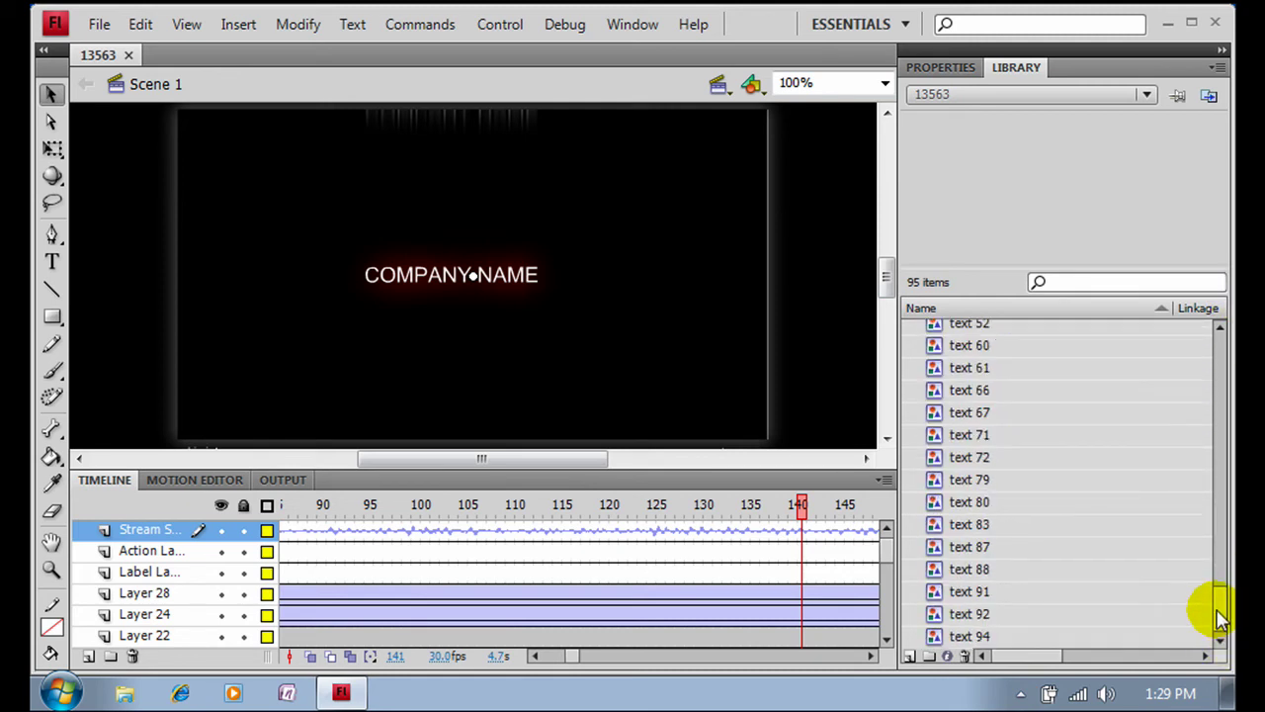
scroll(1223, 589, up, 3)
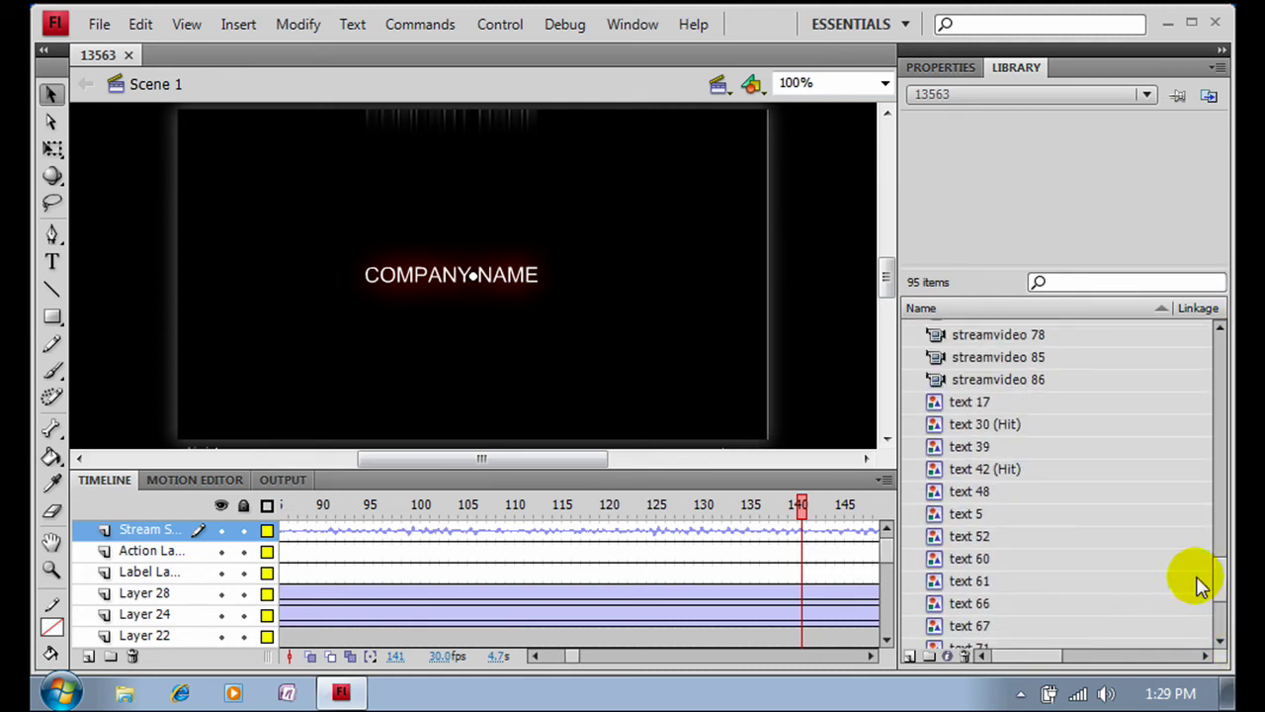
click(992, 403)
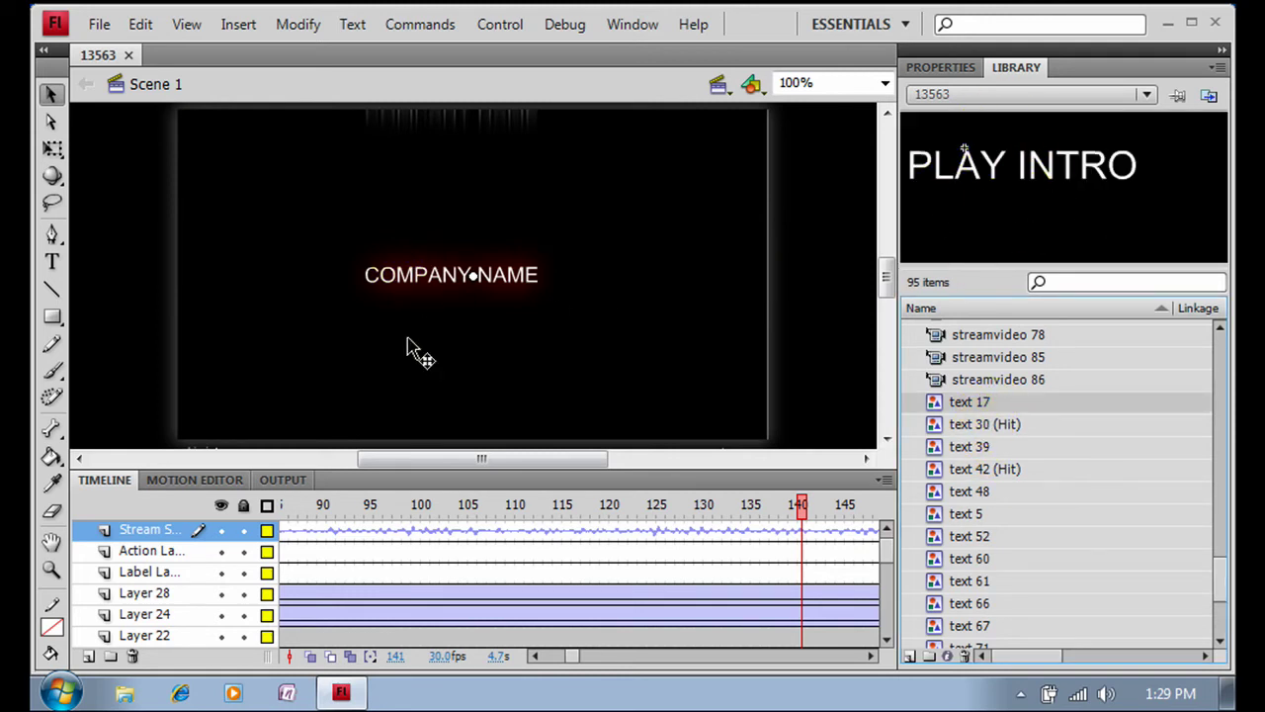
click(1010, 424)
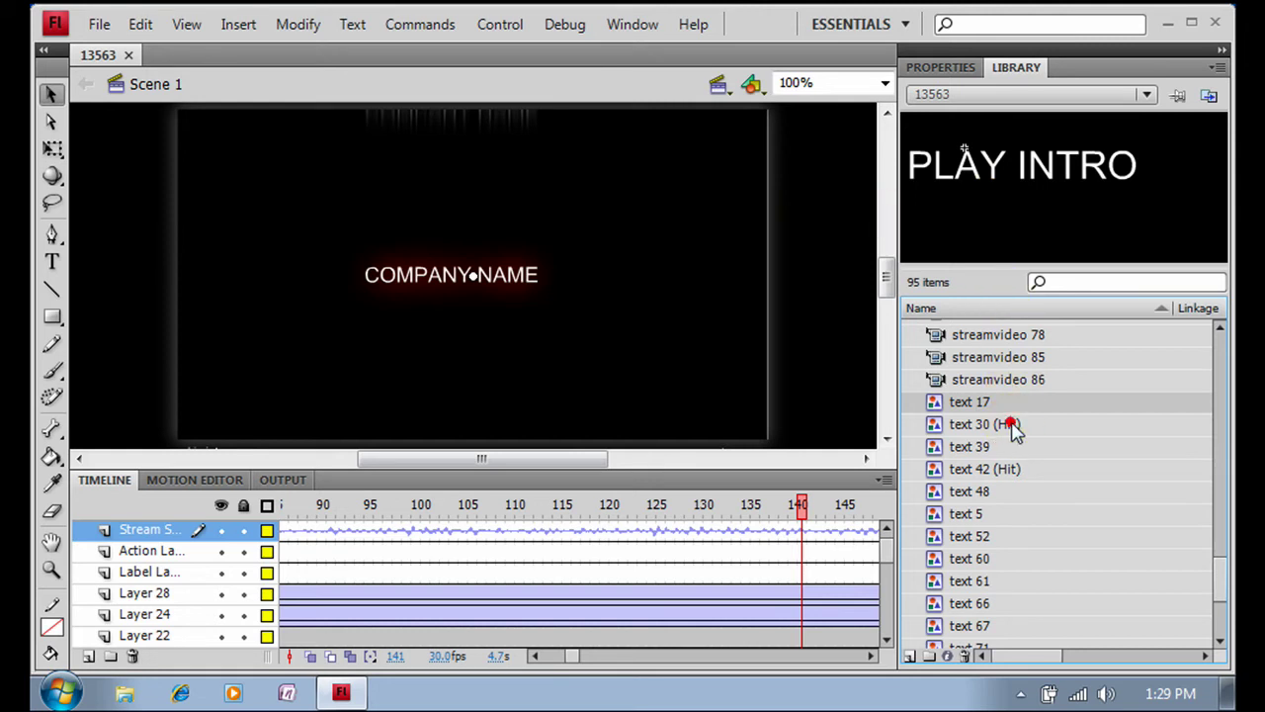
click(984, 447)
click(1005, 473)
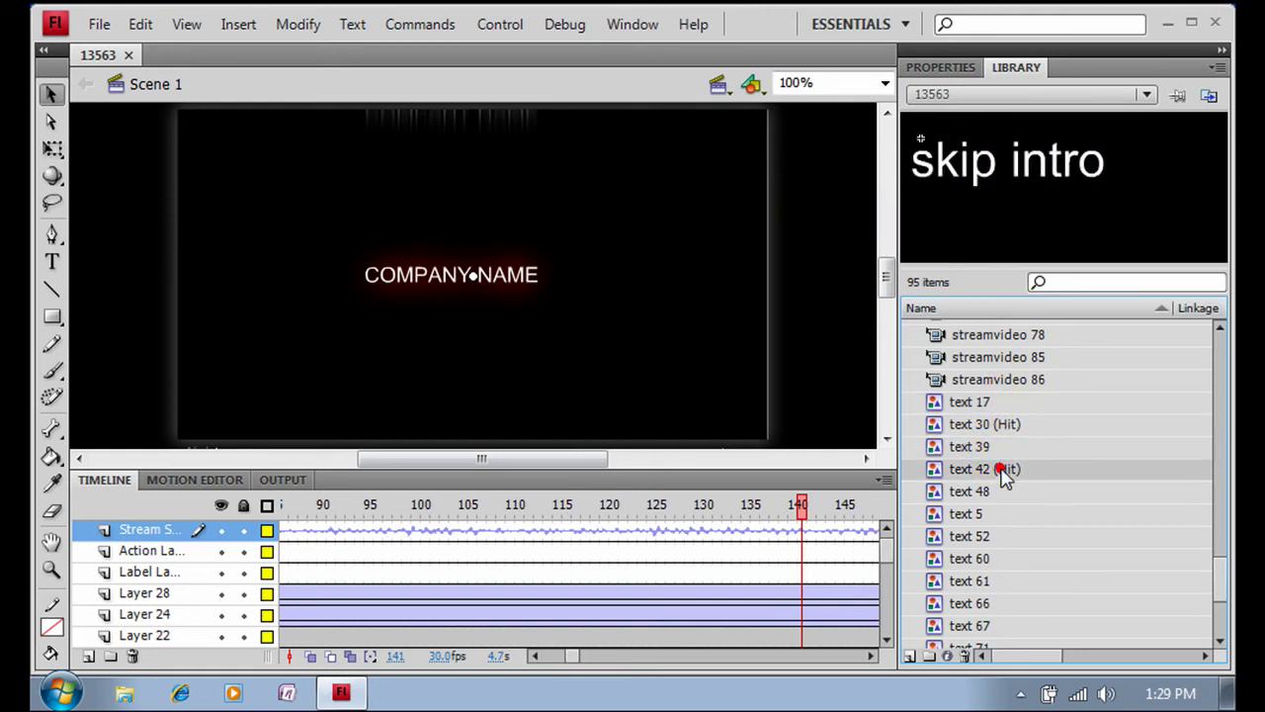
click(1012, 499)
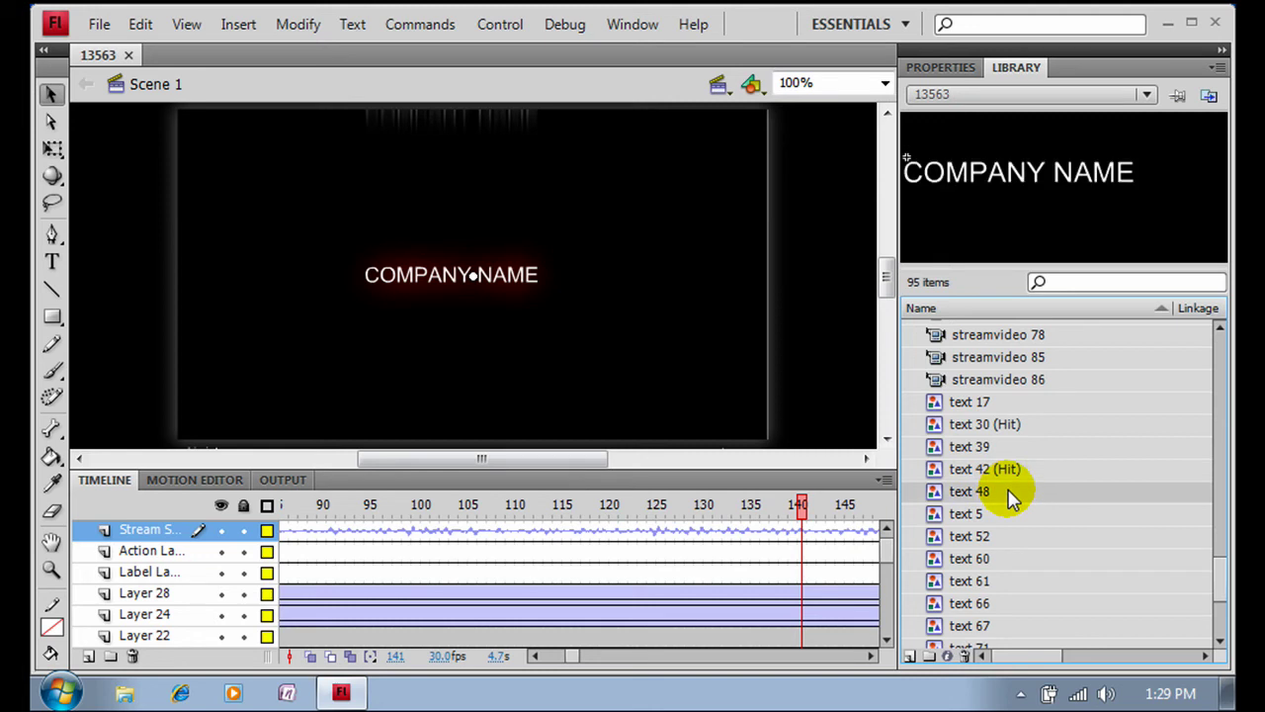
double_click(1035, 168)
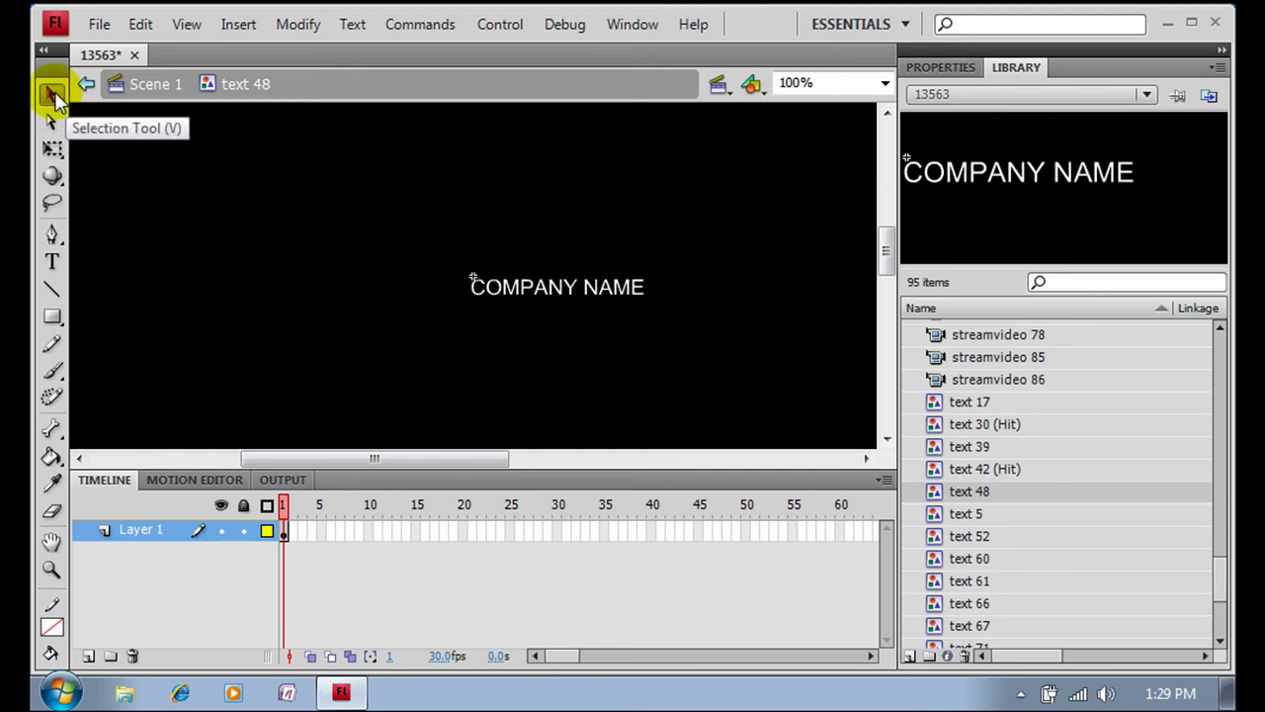
Replace COMPANY NAME in the text 48 symbol with 'Youseftube1' and return to Scene 1.
click(544, 286)
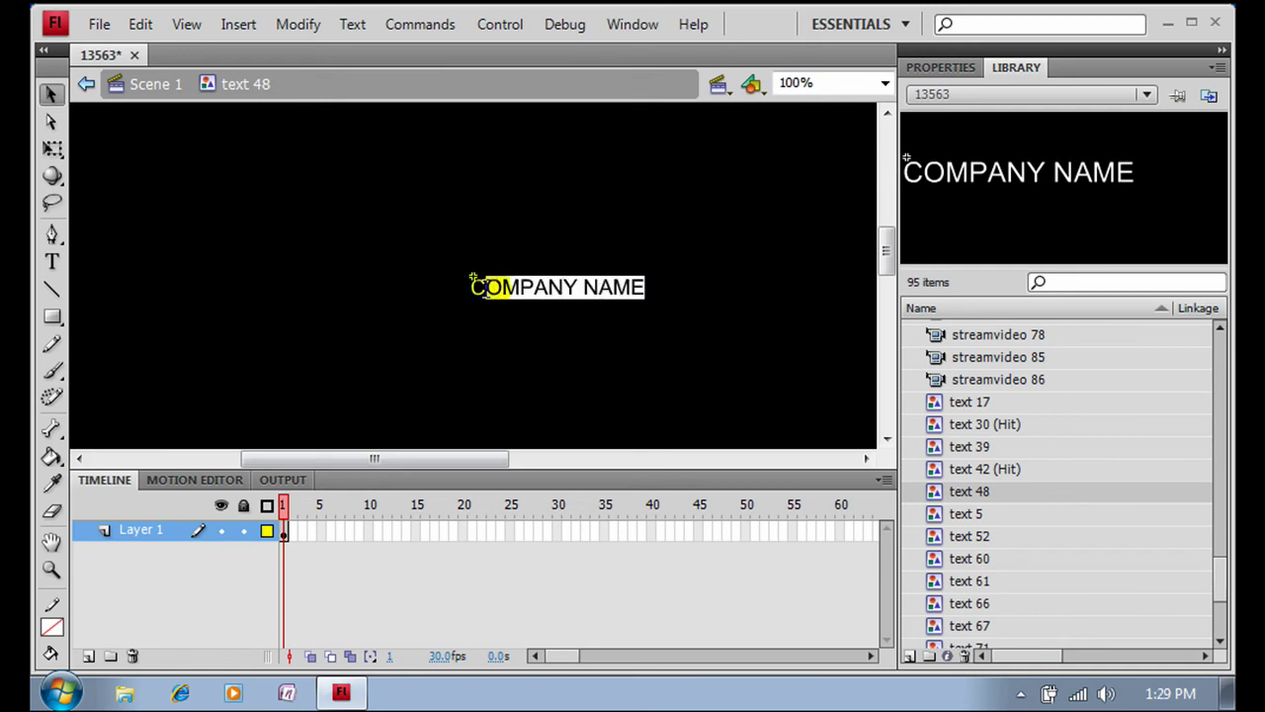
double_click(480, 286)
key(BackSpace)
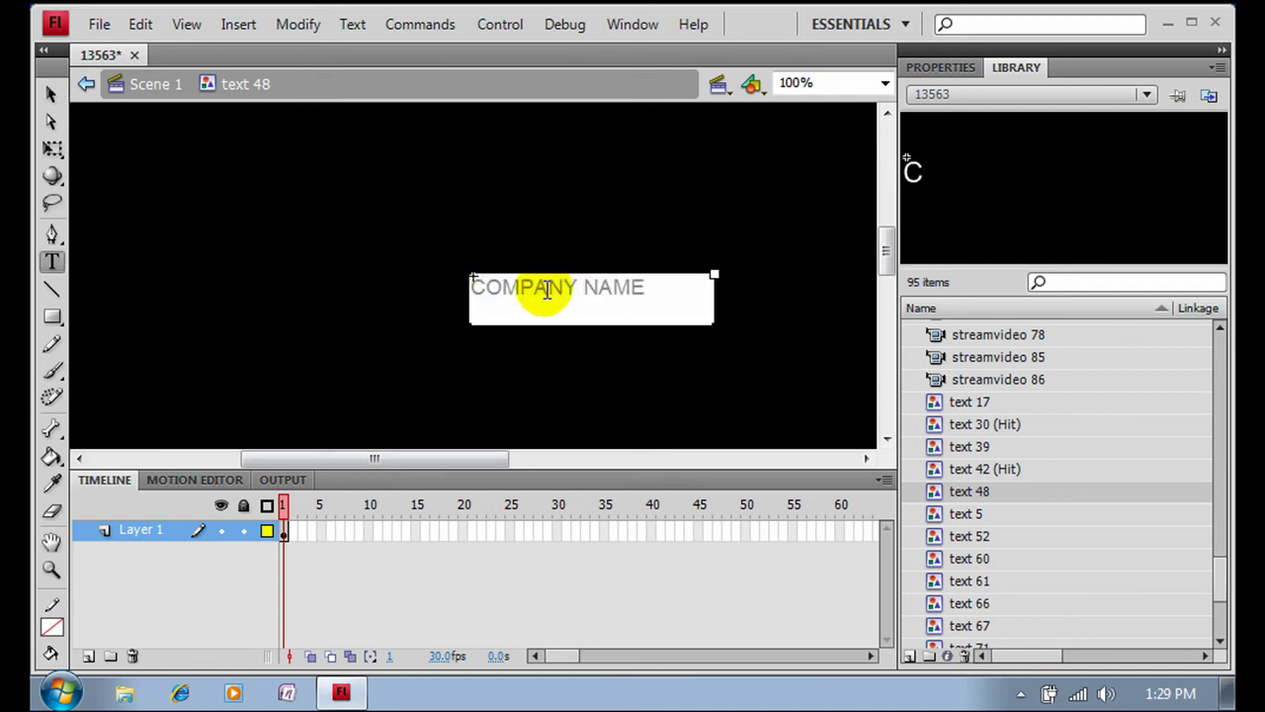
key(BackSpace)
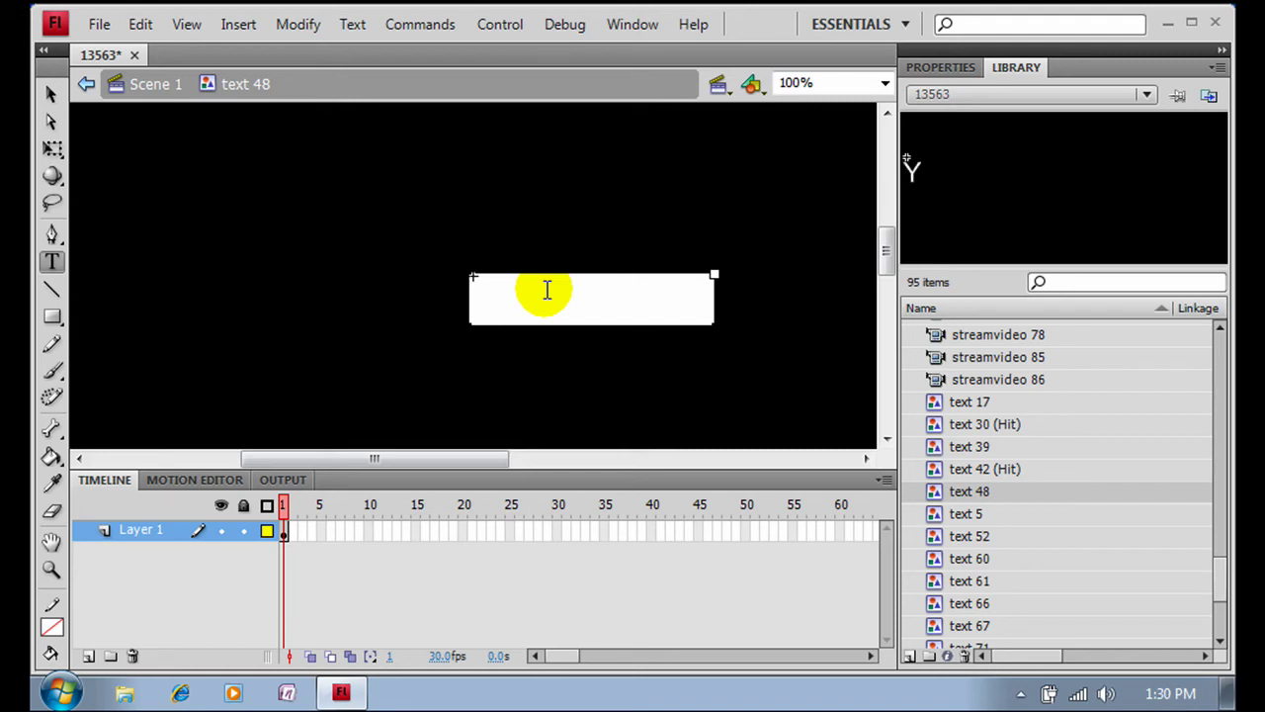
text(1)
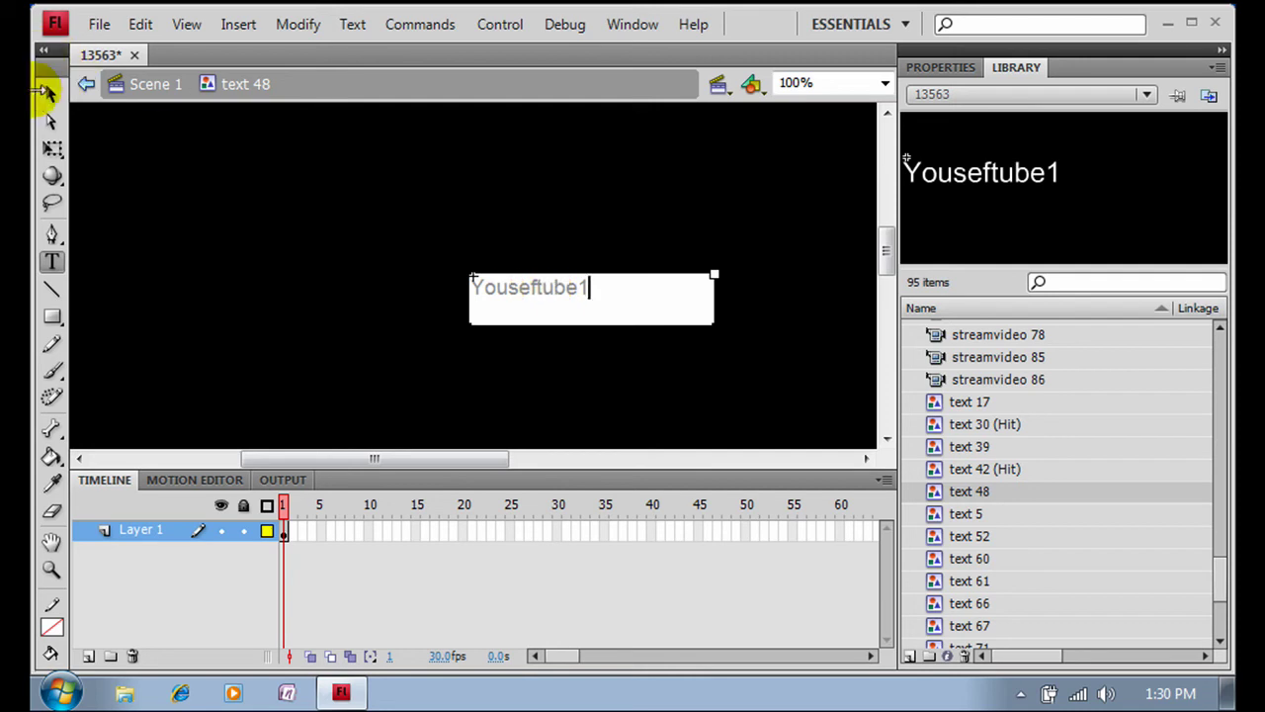
click(47, 94)
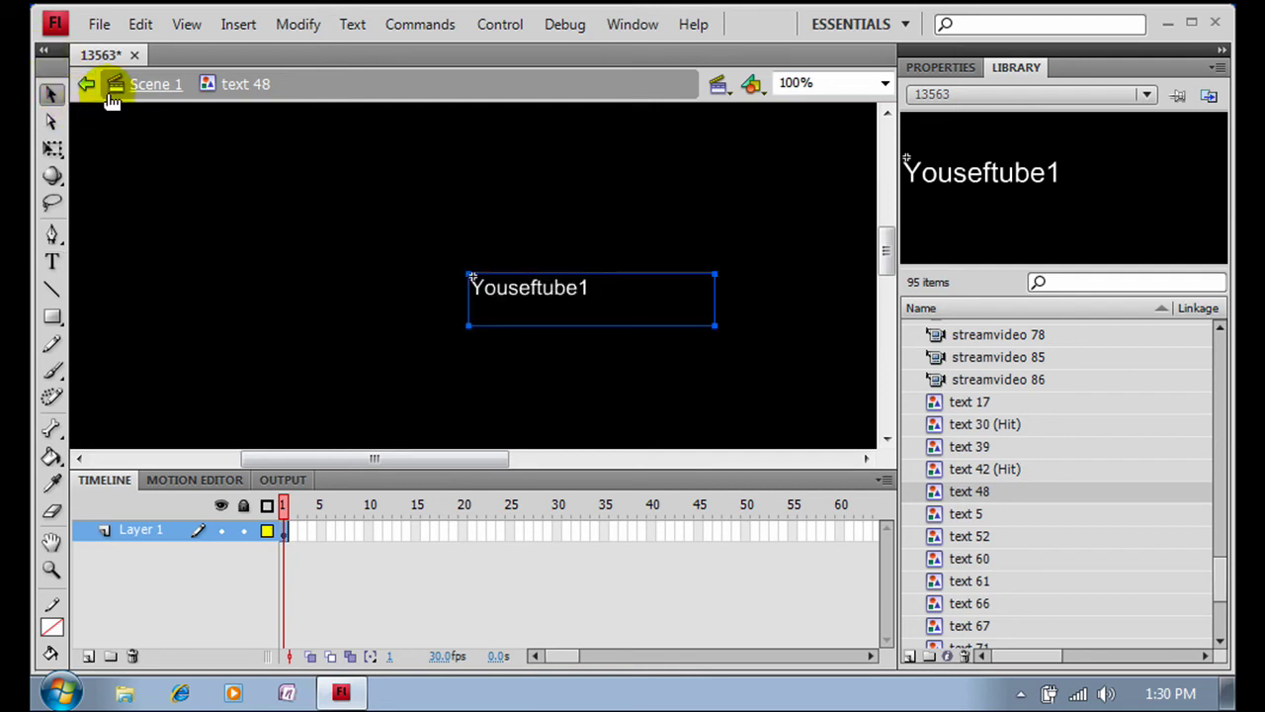
click(155, 89)
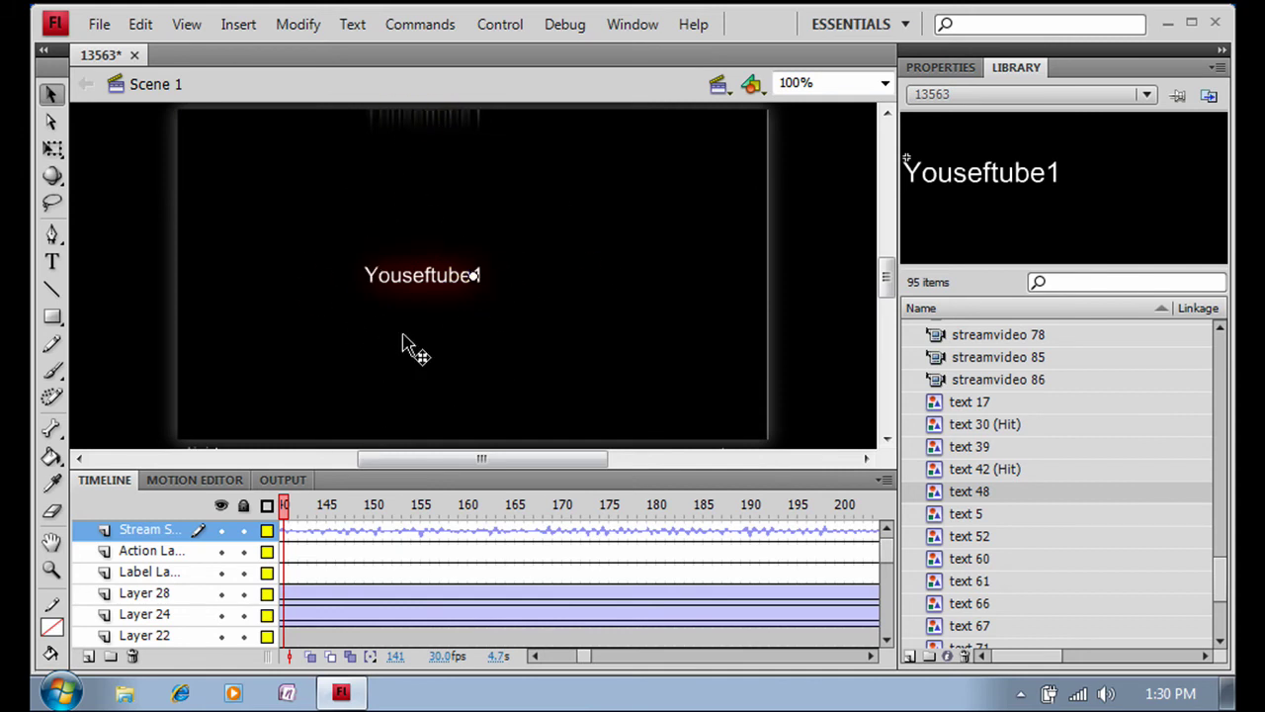
Move to frame 153 and preview Library items text 5 and text 52, the 'move forward with us' tagline.
click(289, 506)
mouse_move(289, 506)
mouse_down()
mouse_move(302, 519)
mouse_move(400, 521)
mouse_up()
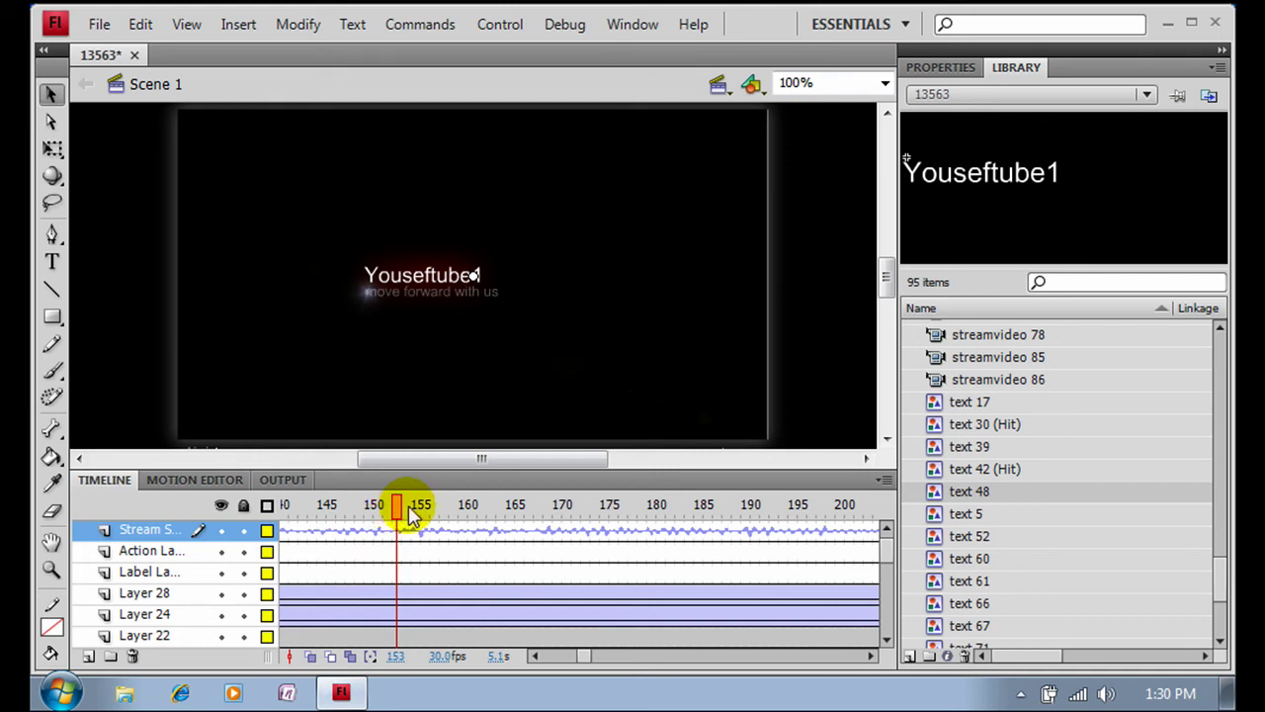
drag(401, 521, 401, 515)
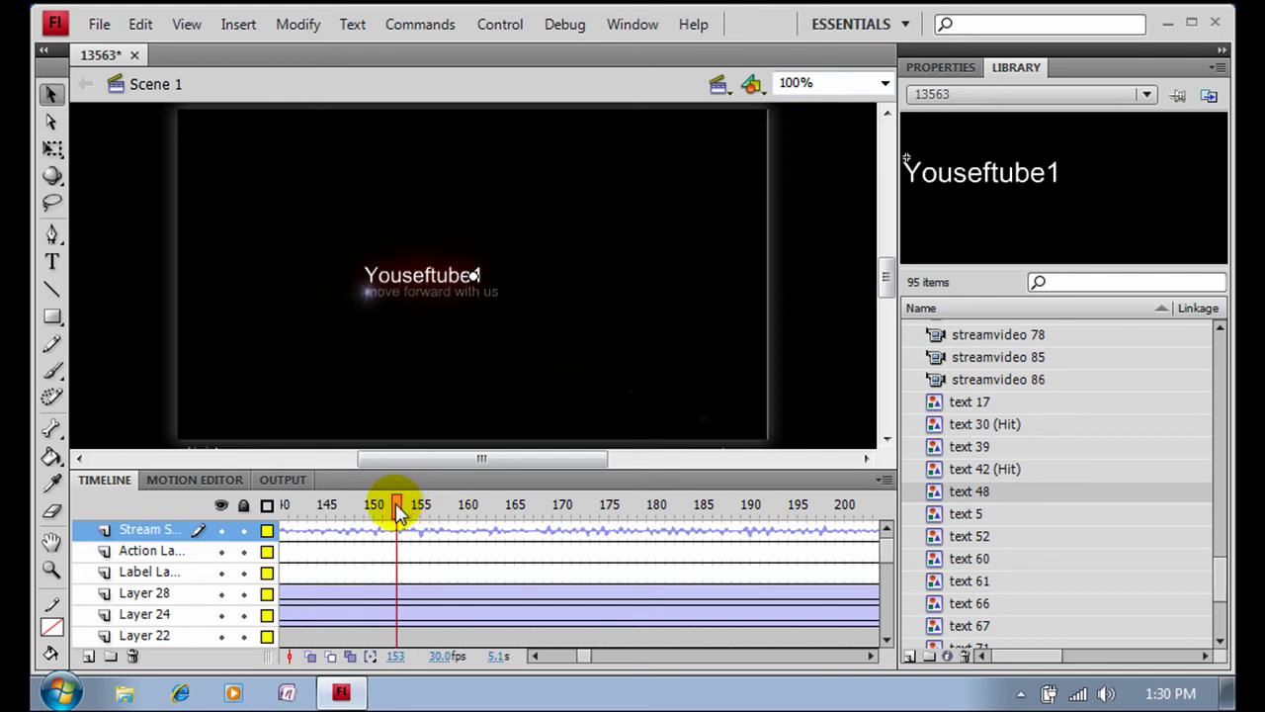
click(1009, 514)
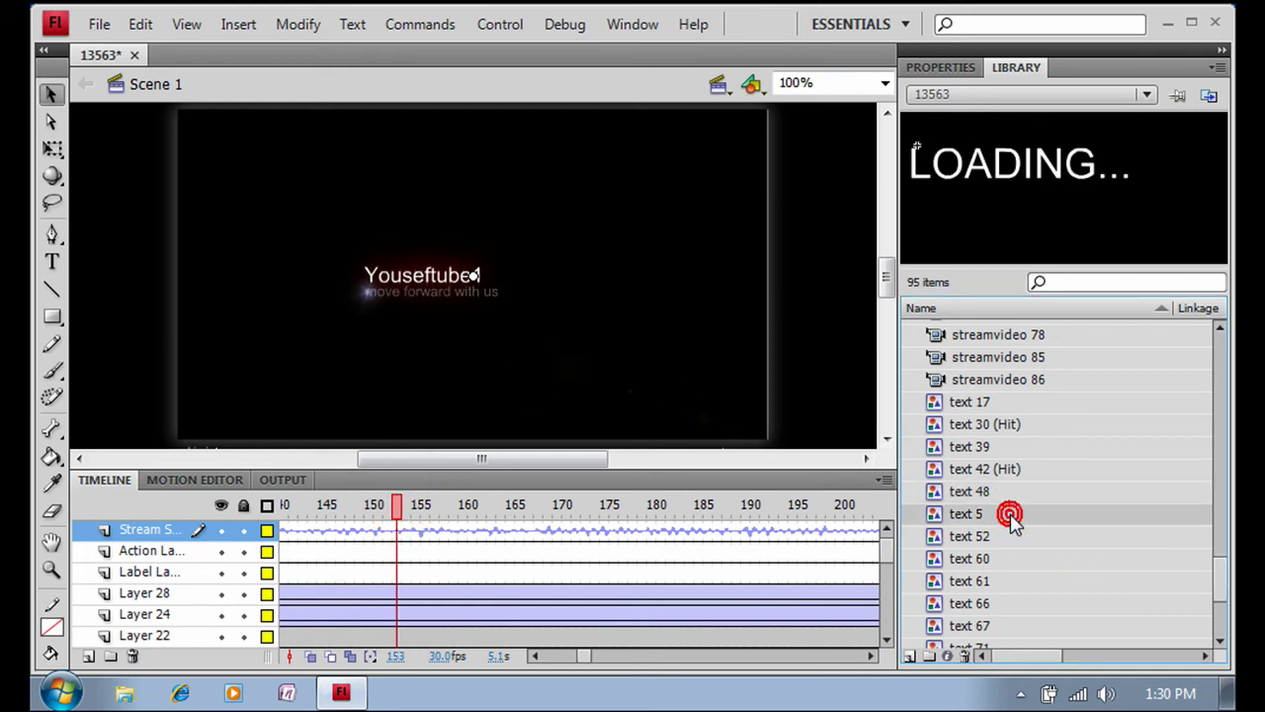
click(1008, 536)
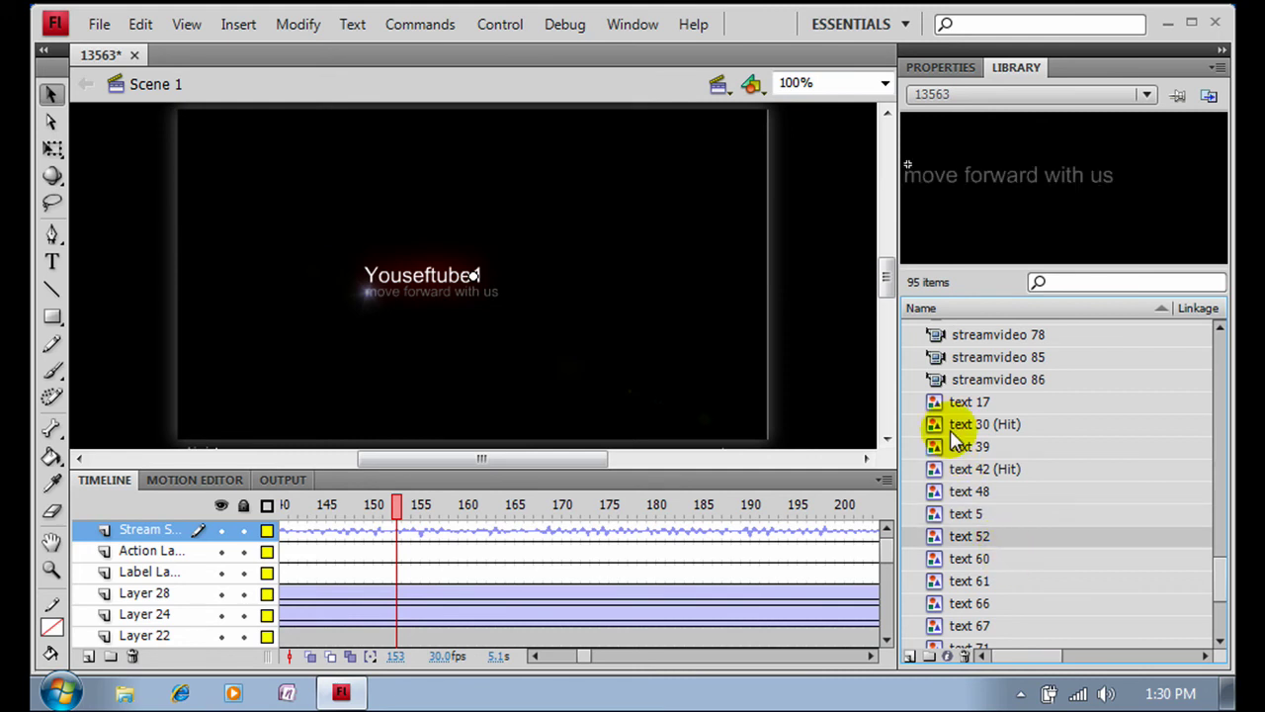
In the text 52 symbol, change 'move forward with us' to 'Rate, Comment, and Subscribe!'.
double_click(1020, 183)
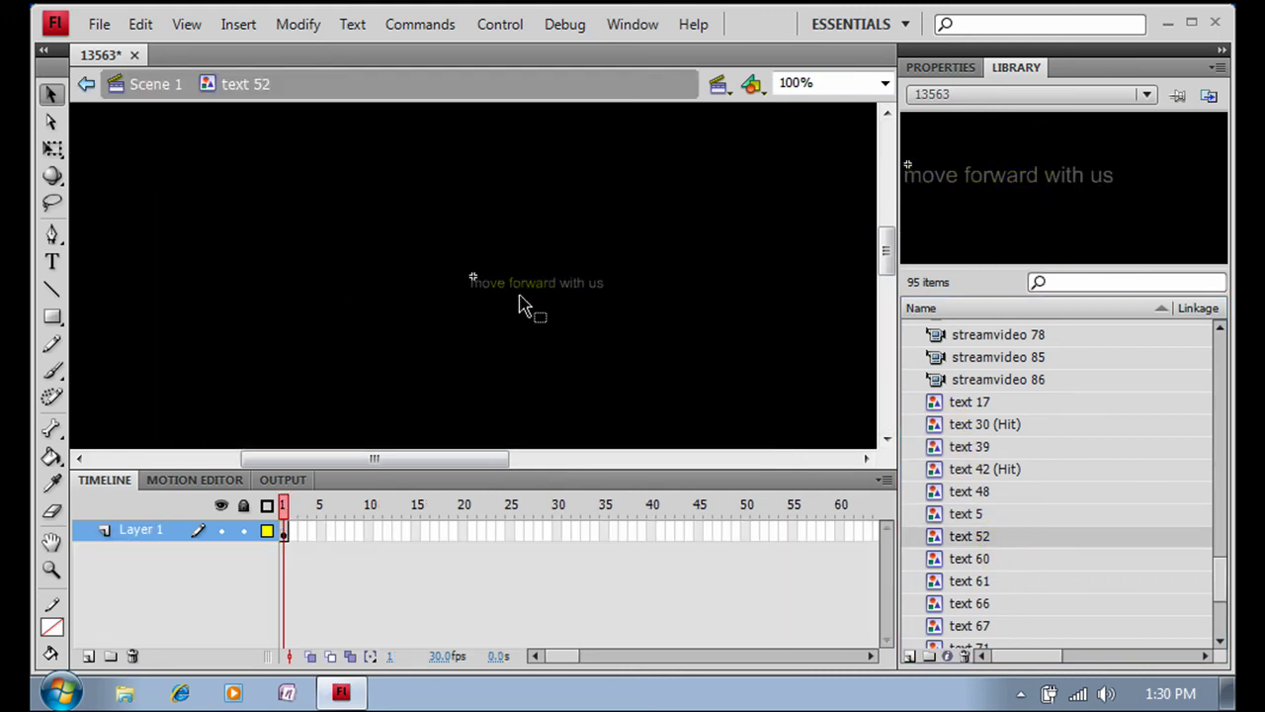
double_click(591, 282)
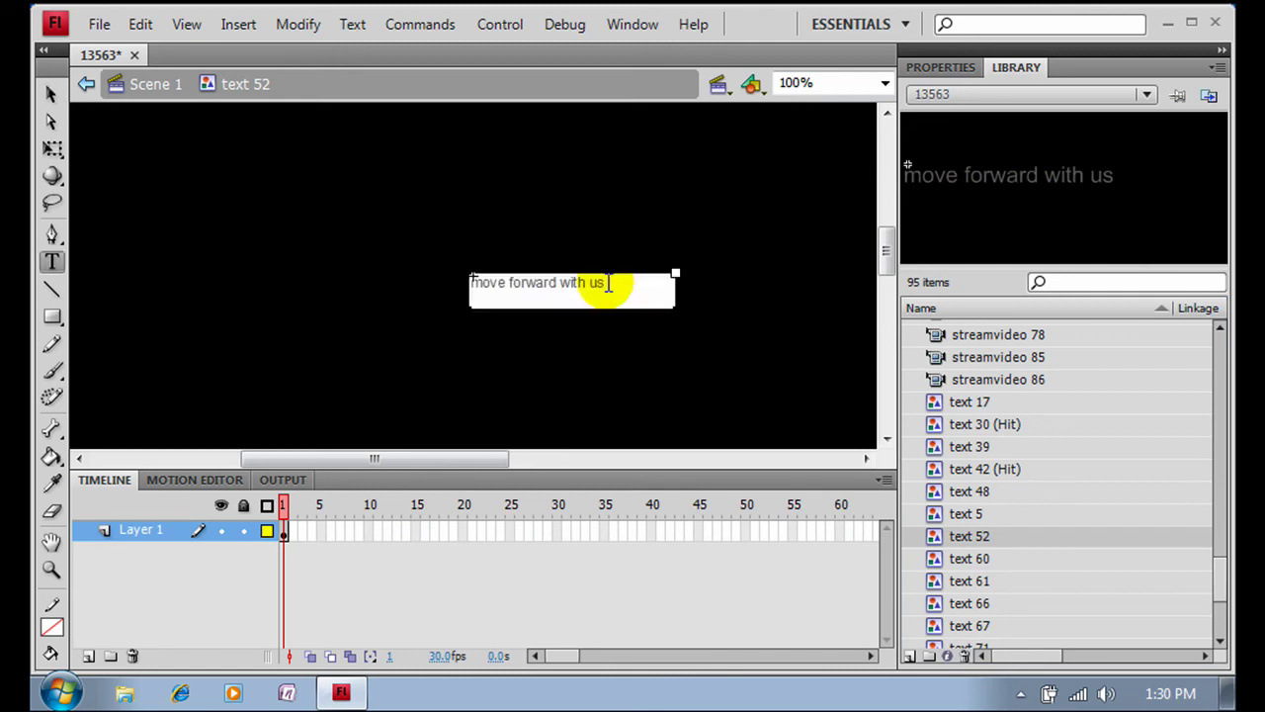
drag(605, 283, 471, 284)
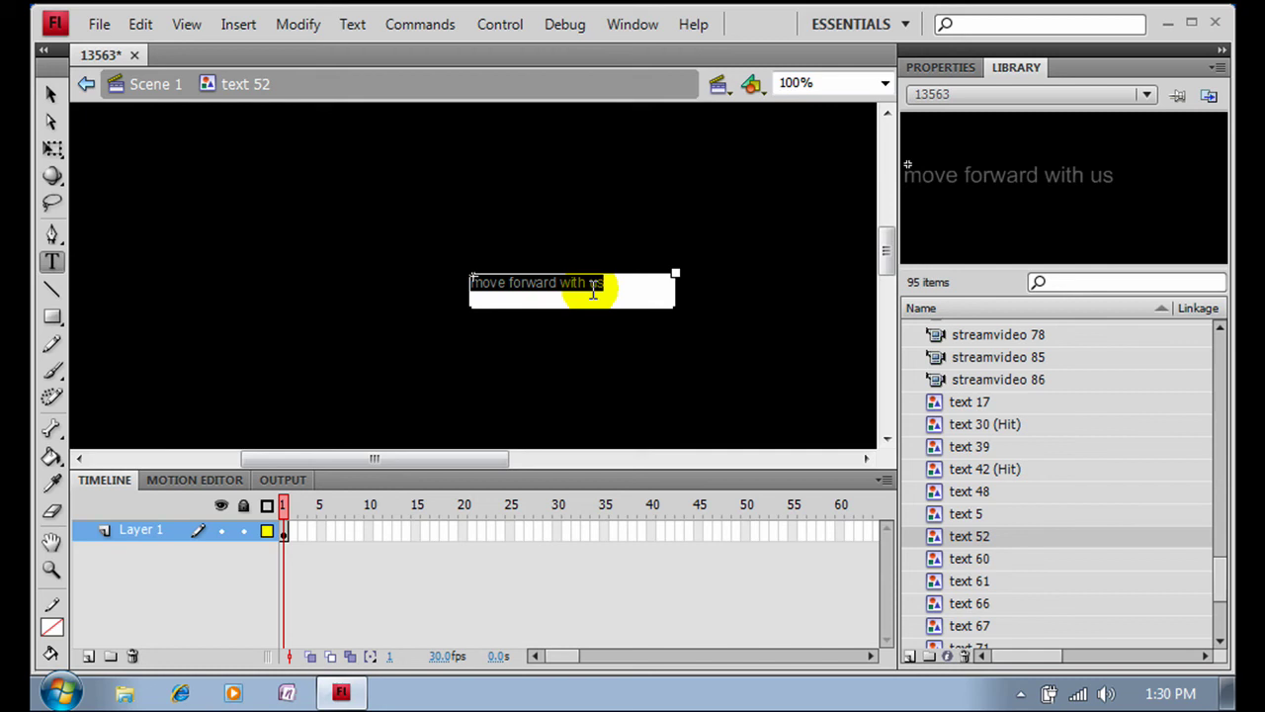
text(Rate, Comment)
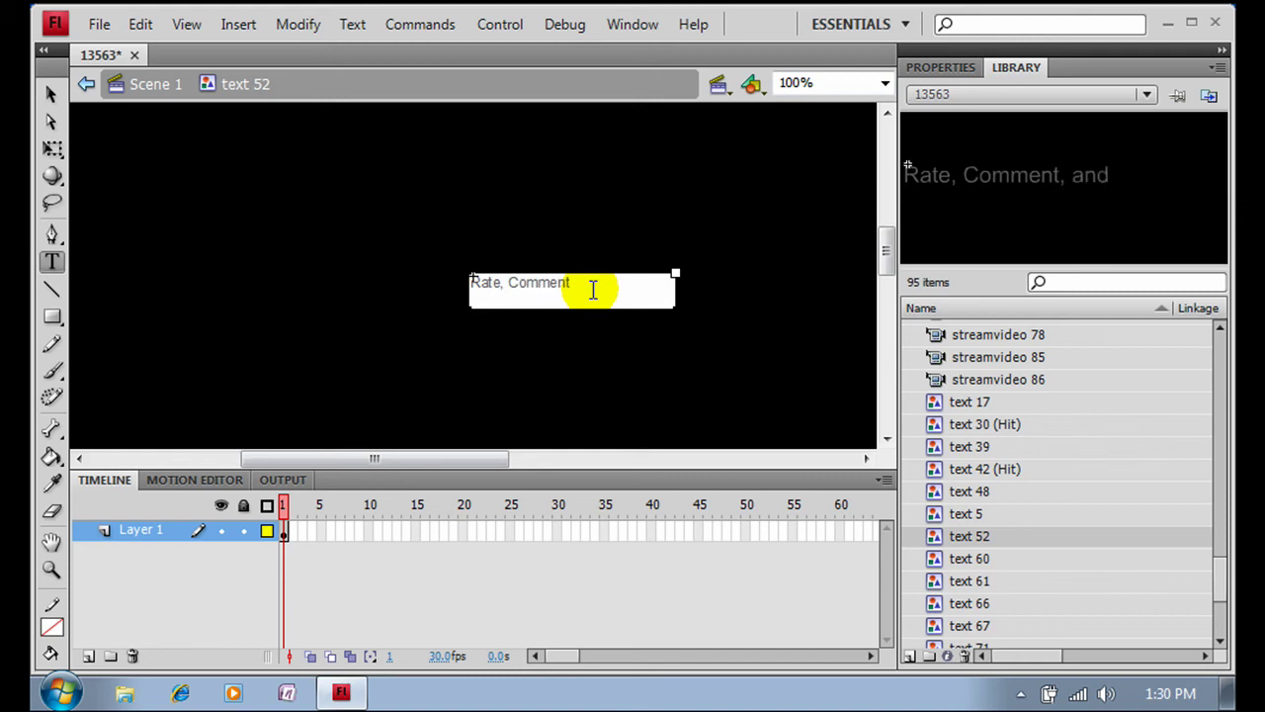
text(ibe!)
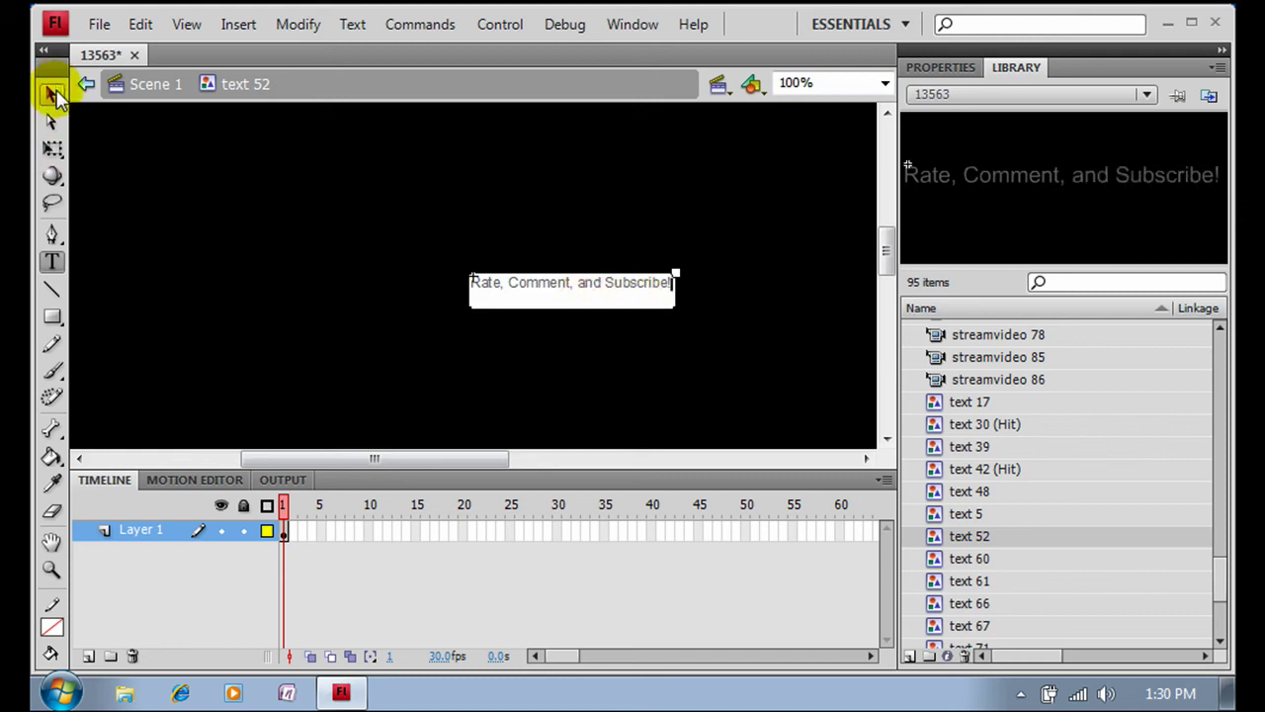
click(55, 94)
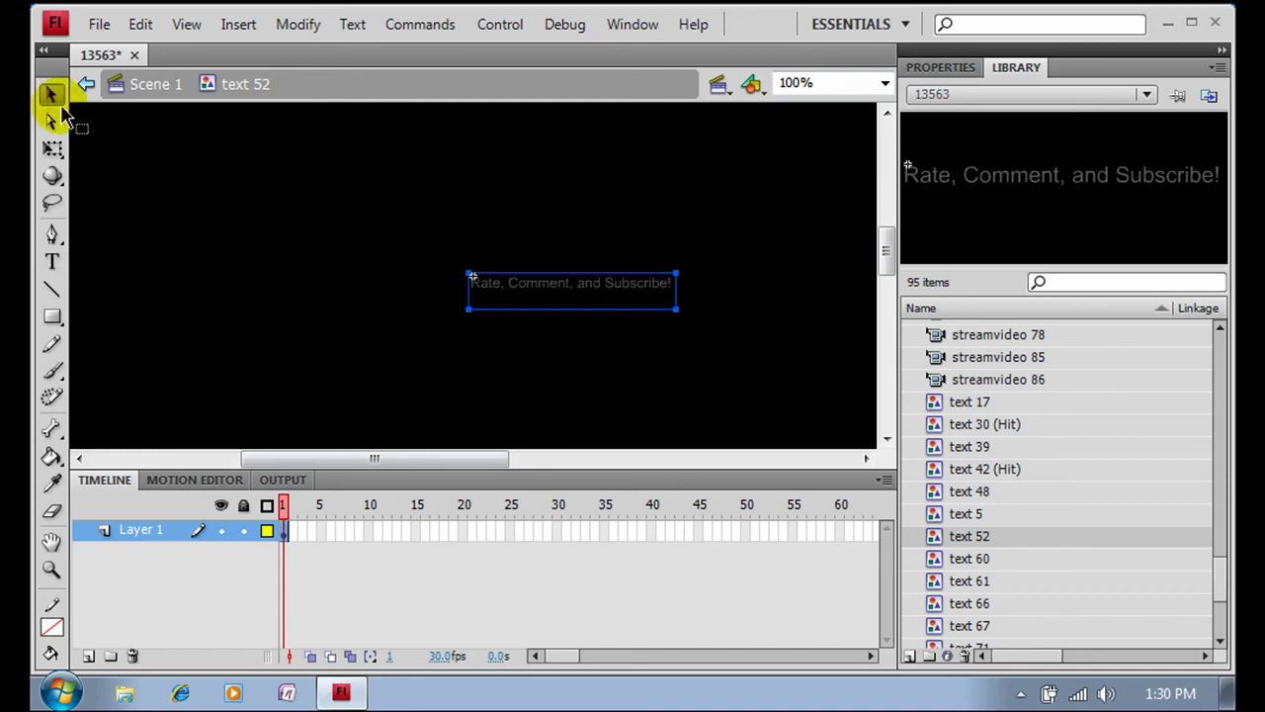
click(161, 96)
Return to Scene 1 to view both new texts, then open and close the File menu.
click(99, 54)
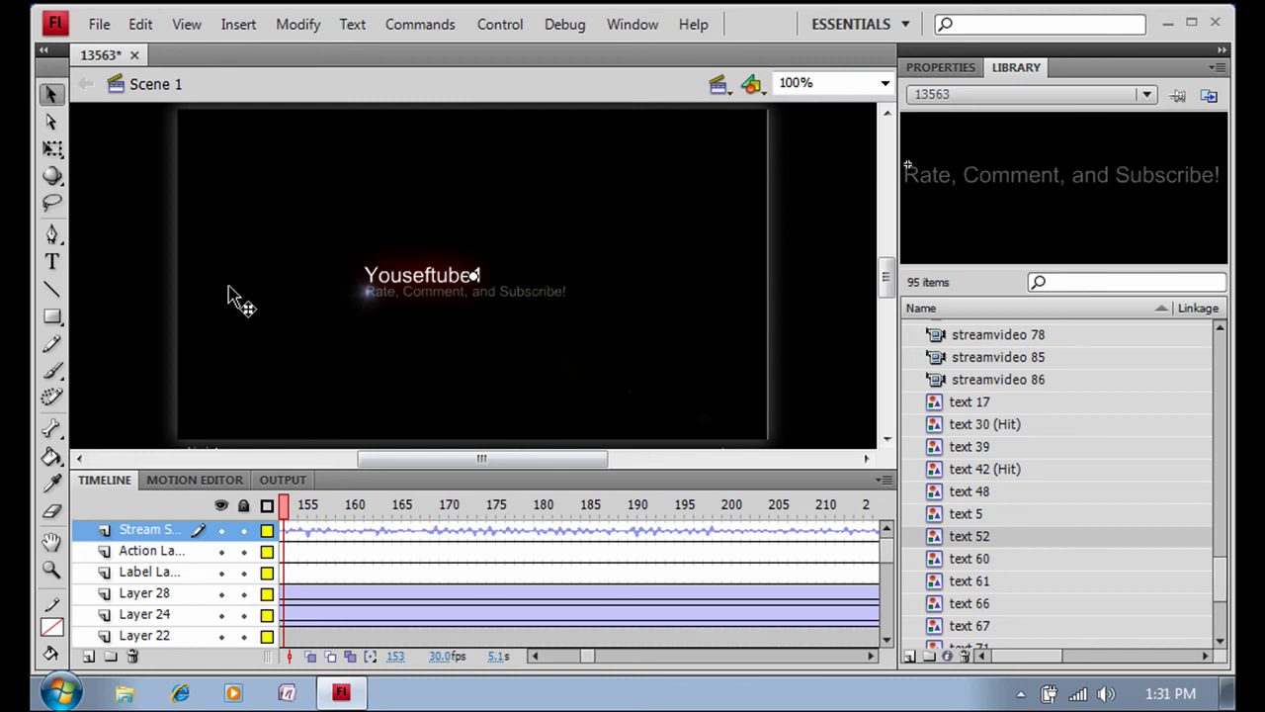
click(102, 25)
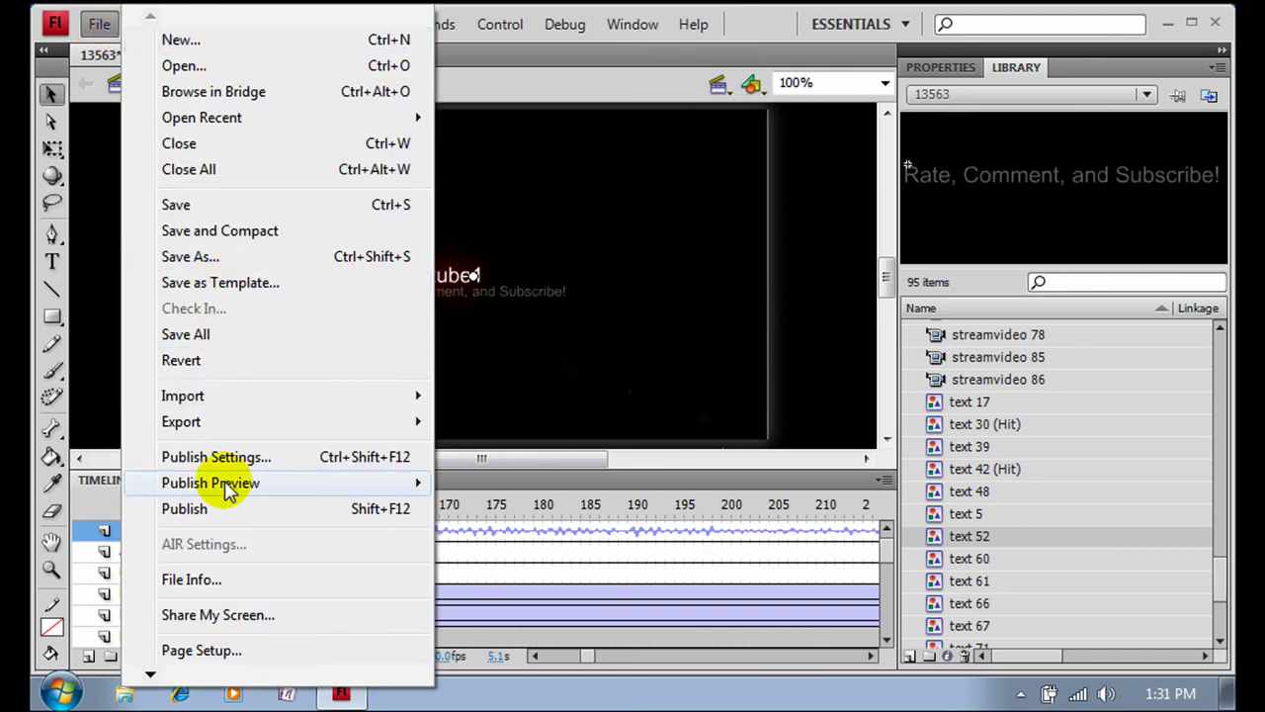
mouse_move(211, 482)
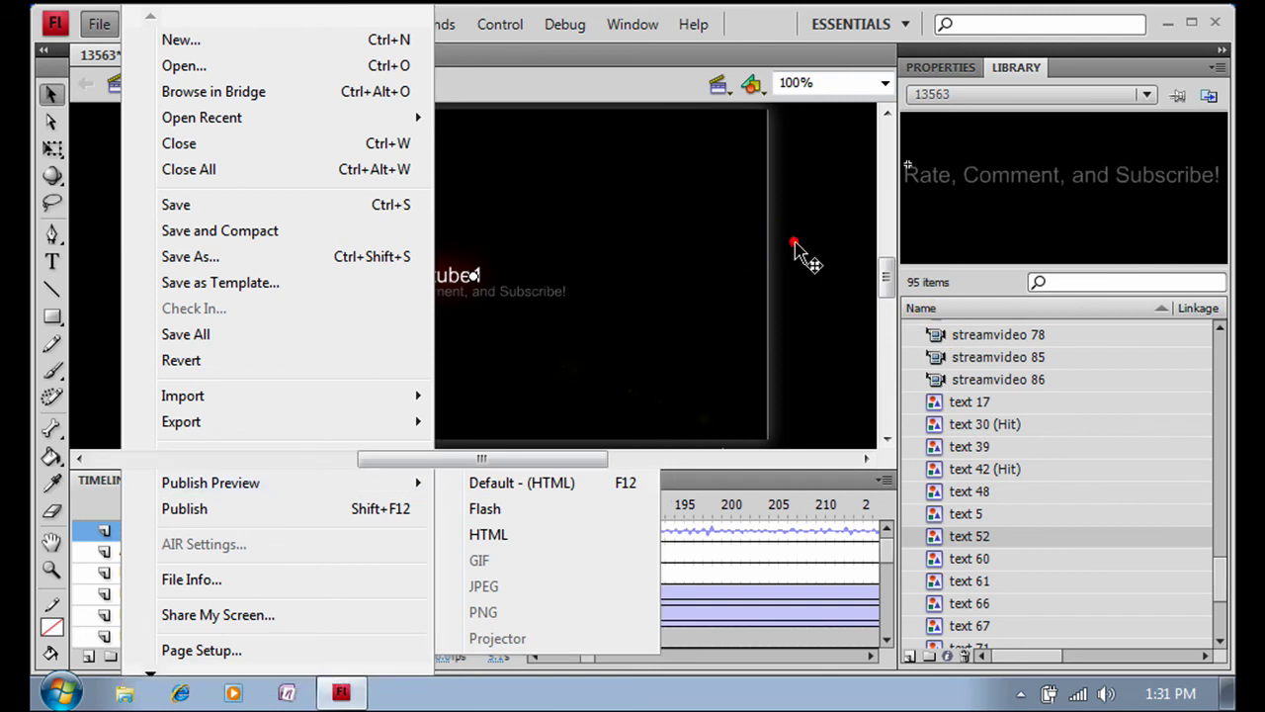
click(791, 232)
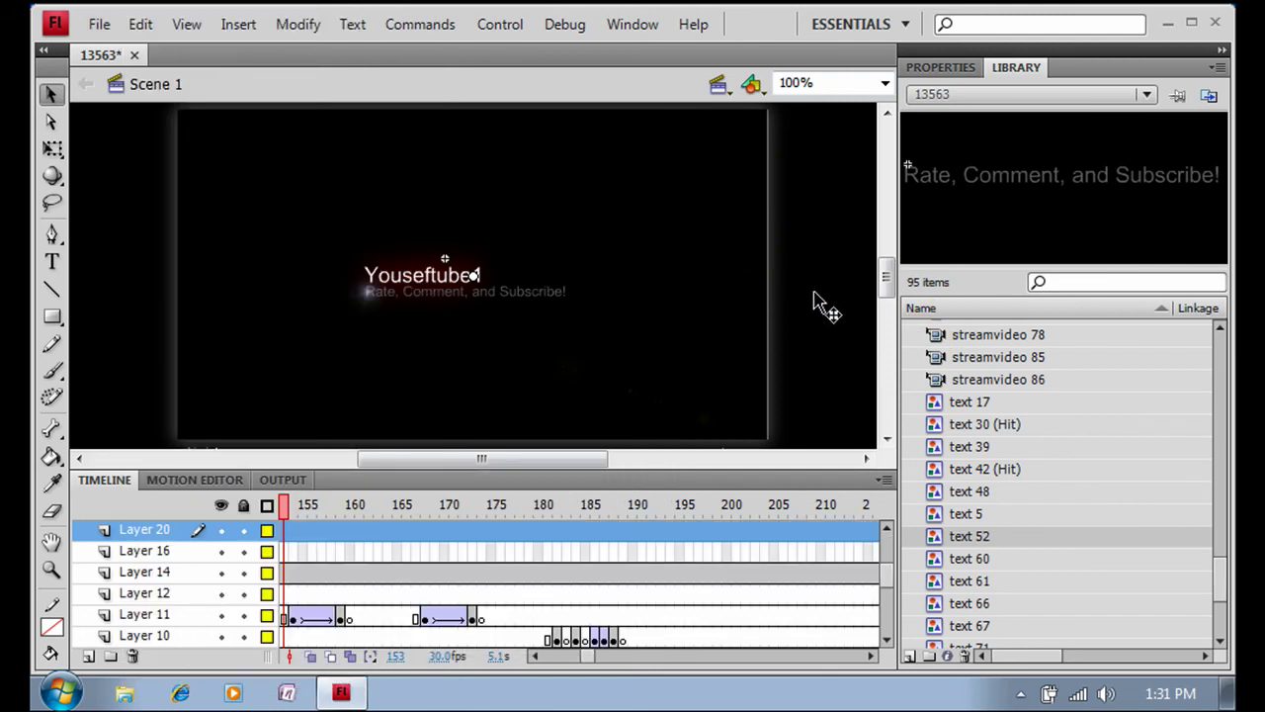